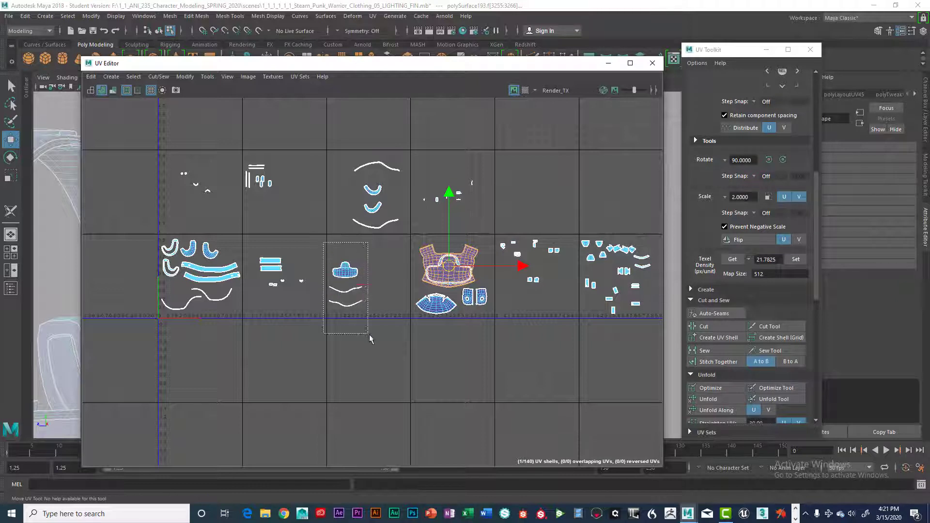
Apply the 21.7825 texel density at map size 512 to the third tile's three shells and move them back inside that tile.
left_click_drag(369, 337, 370, 338)
left_click(804, 262)
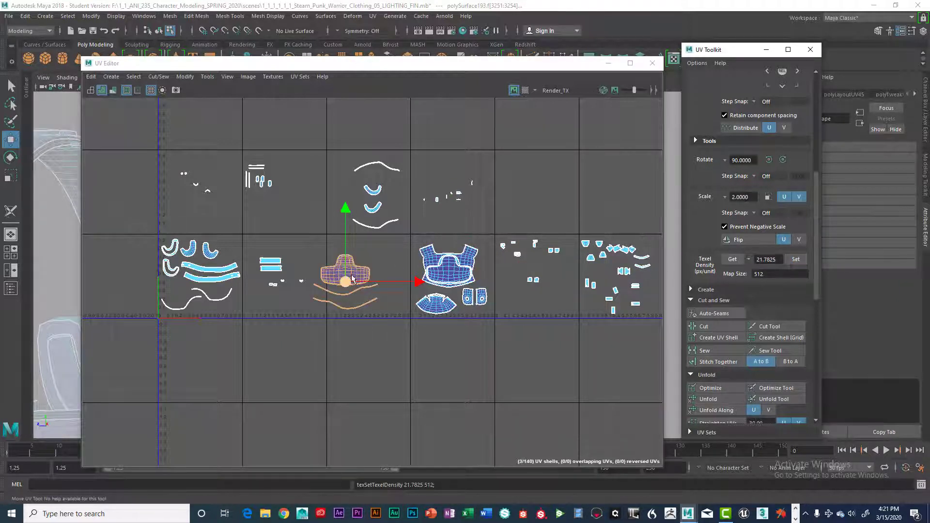
left_click_drag(352, 278, 374, 276)
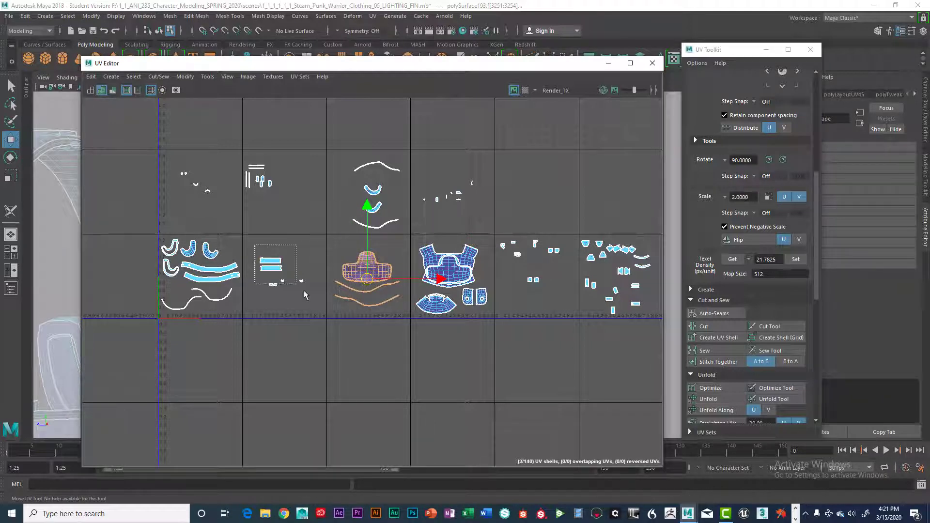
Apply the 21.7825 texel density to the second tile's six shells and spread them out so they do not overlap.
left_click_drag(305, 295, 305, 295)
left_click(794, 260)
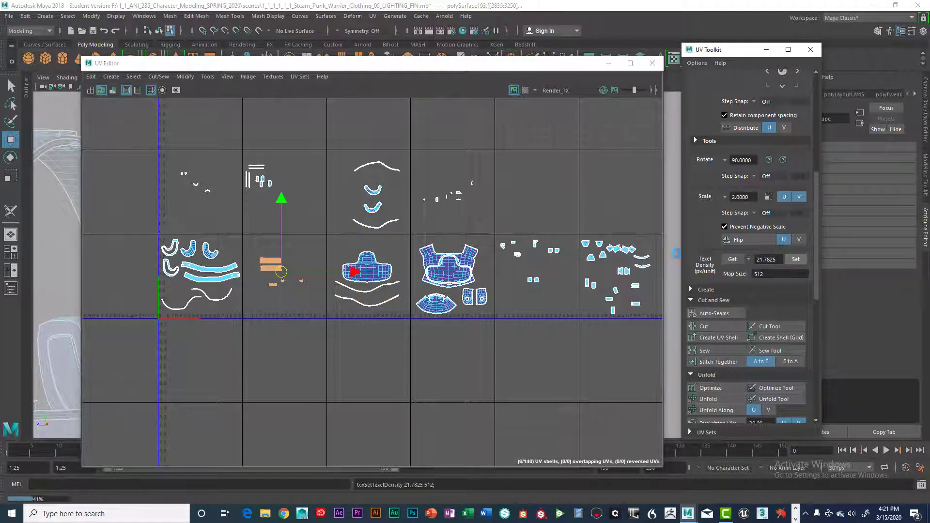
mouse_move(281, 274)
left_mouse_down()
mouse_move(286, 284)
mouse_move(279, 264)
left_mouse_up()
left_click(272, 274)
left_click(278, 296)
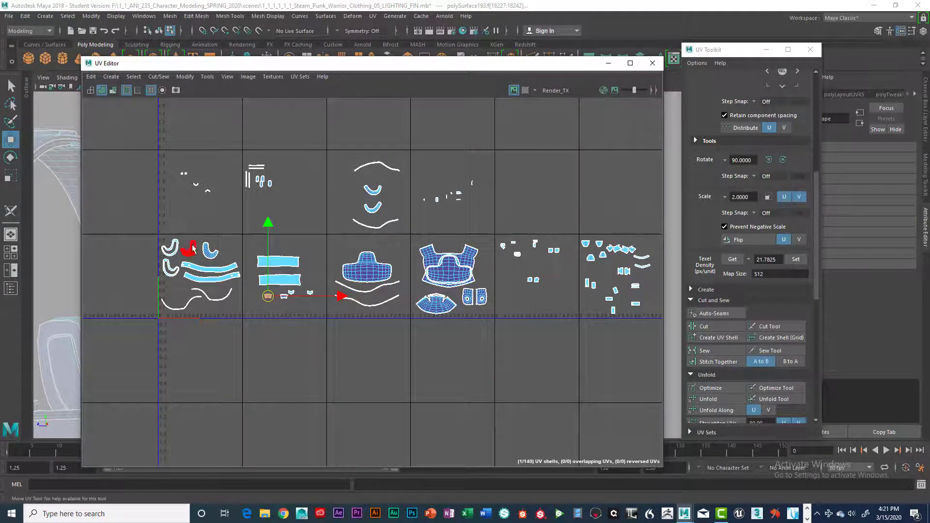
Apply the 21.7825 texel density to the first tile's eight shells and move its two thin curved strips below the tile.
left_click_drag(238, 321, 242, 325)
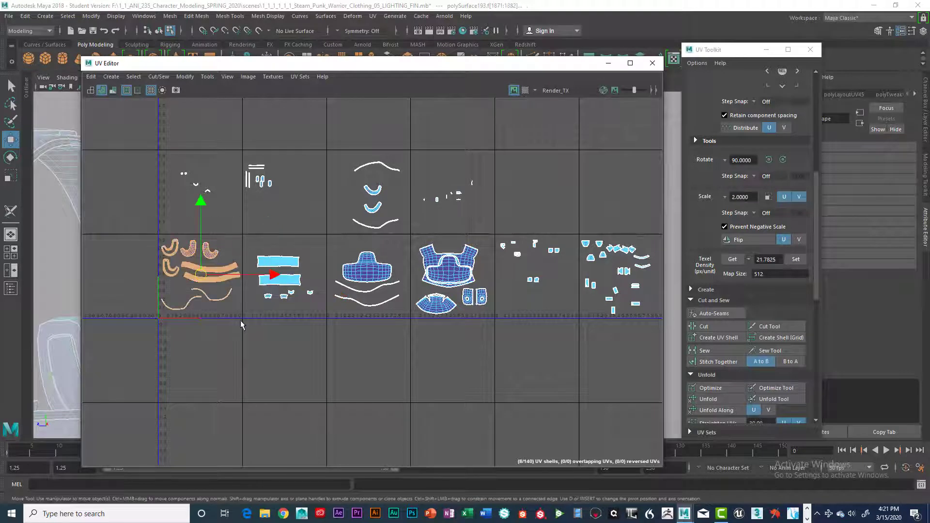
left_click(797, 260)
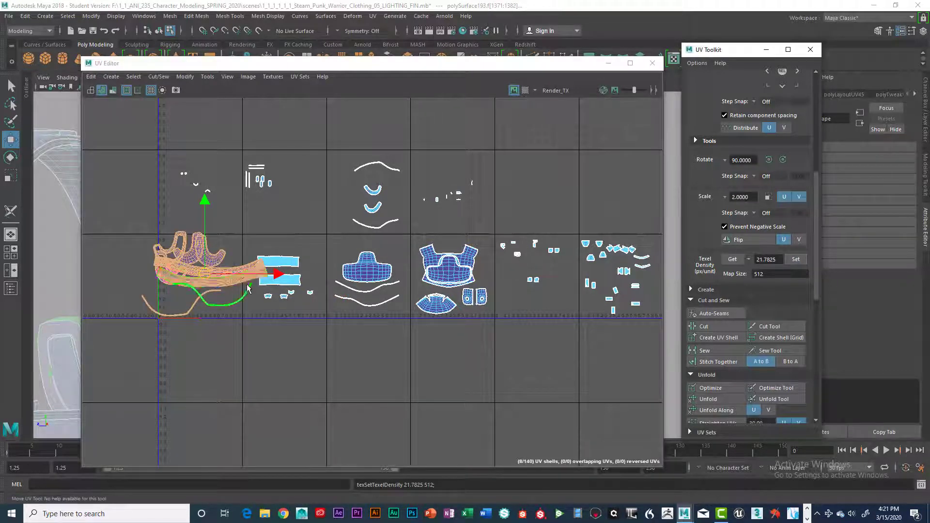
scroll(245, 283, "up", 2)
scroll(251, 280, "up", 3)
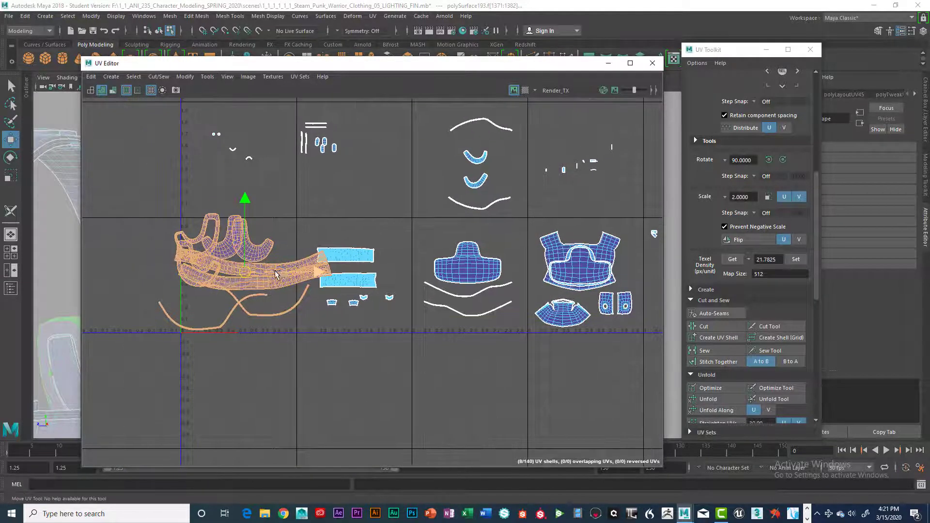
scroll(264, 274, "down", 2)
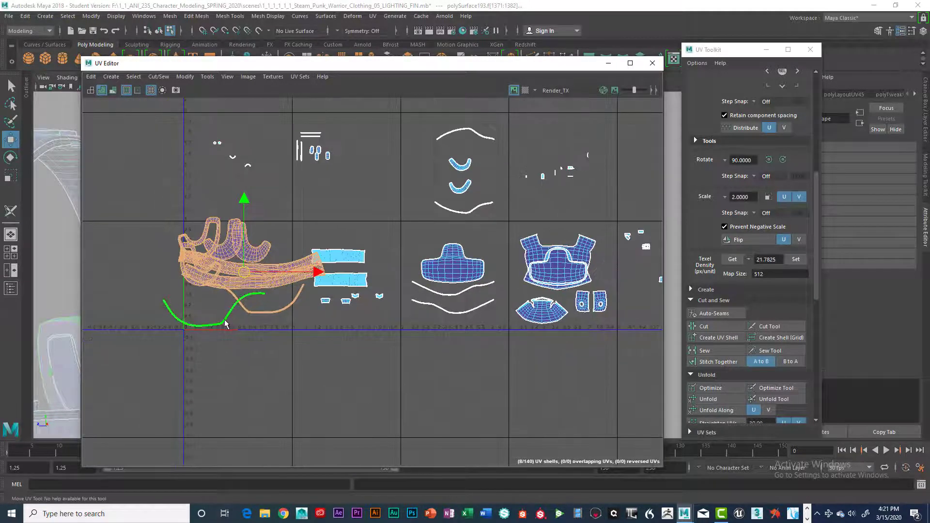
left_click(225, 324)
left_click_drag(213, 310, 251, 312)
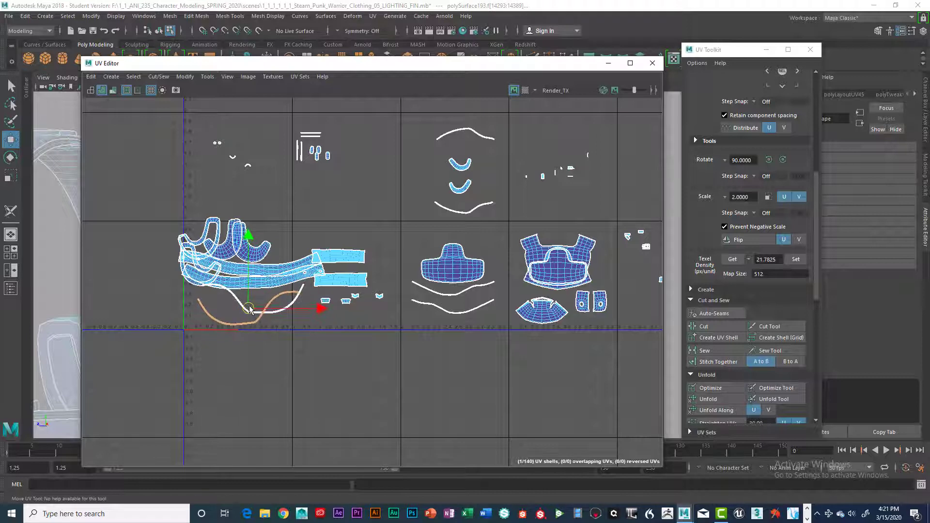
left_click(269, 314)
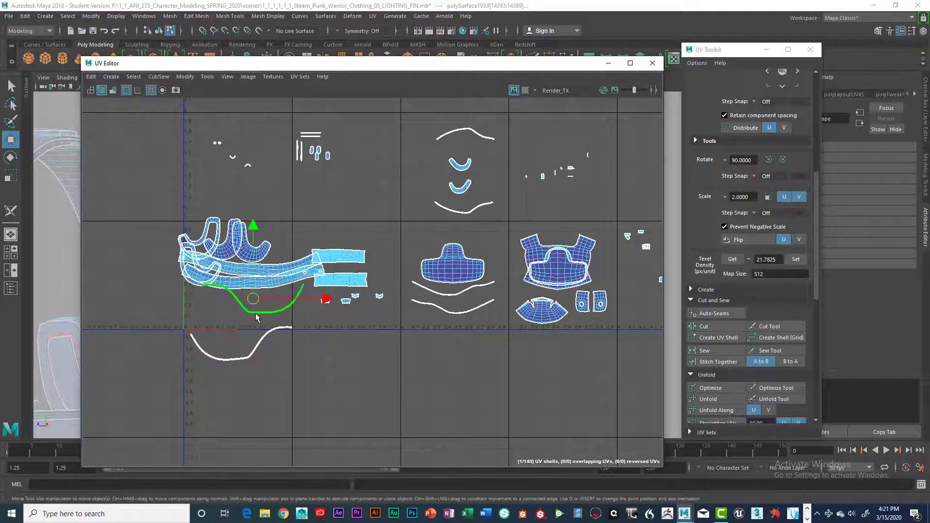
Move the two long strap shells down and stack them over each other near the first tile's lower edge.
left_click(247, 290)
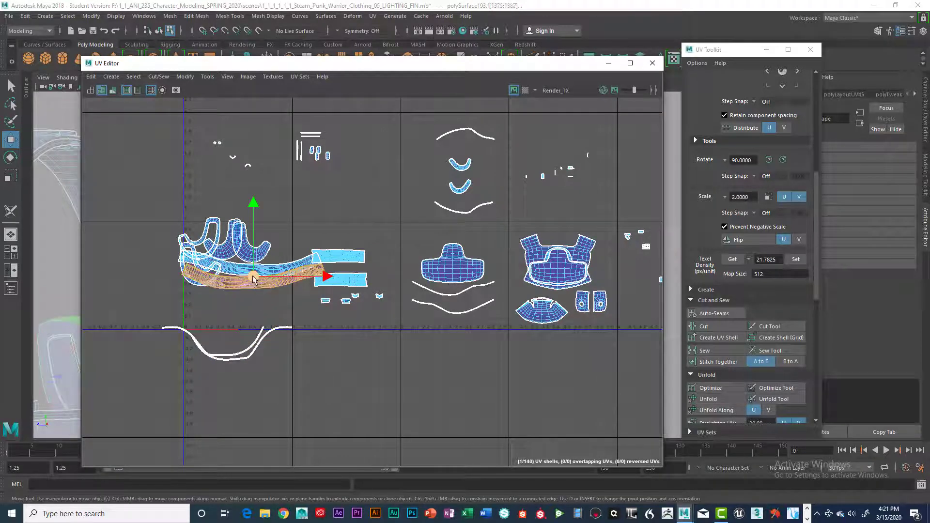
left_click_drag(252, 277, 237, 304)
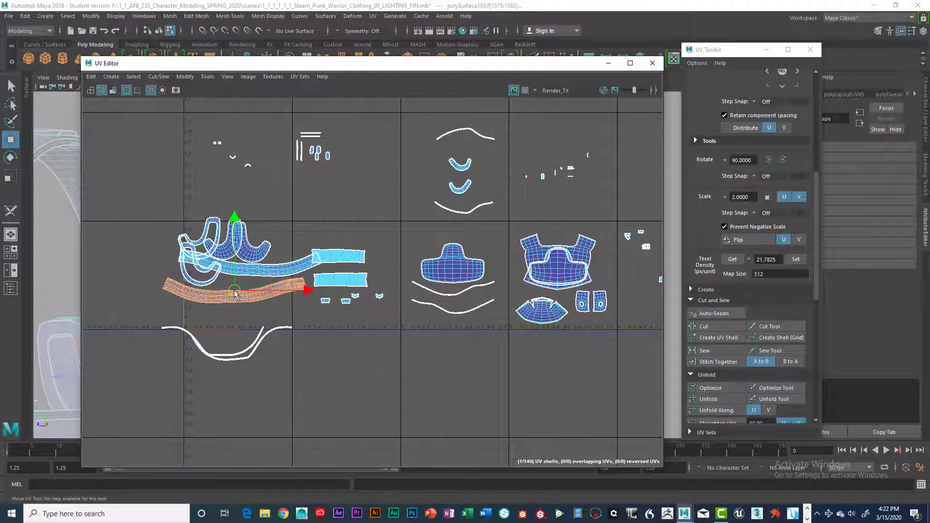
mouse_move(234, 289)
left_mouse_down()
mouse_move(239, 298)
mouse_move(229, 279)
mouse_move(236, 276)
left_mouse_up()
left_click(245, 269)
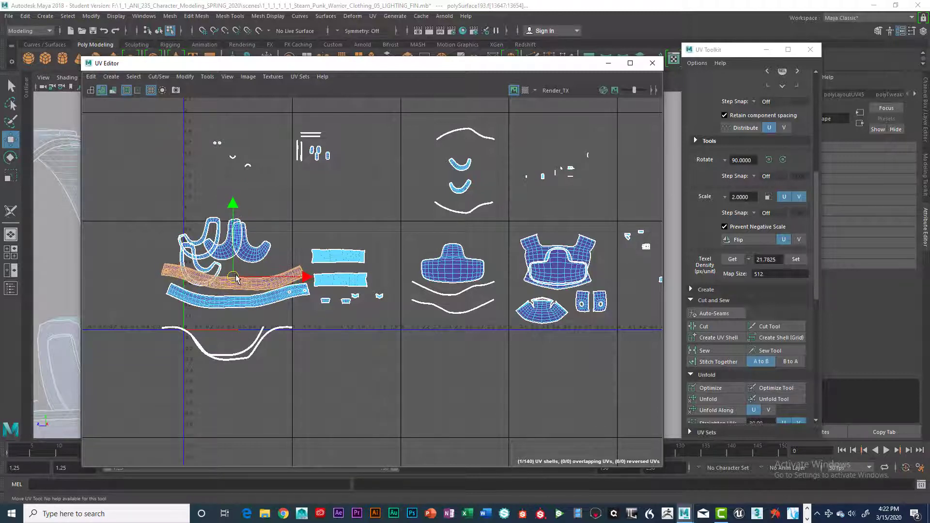
key("r")
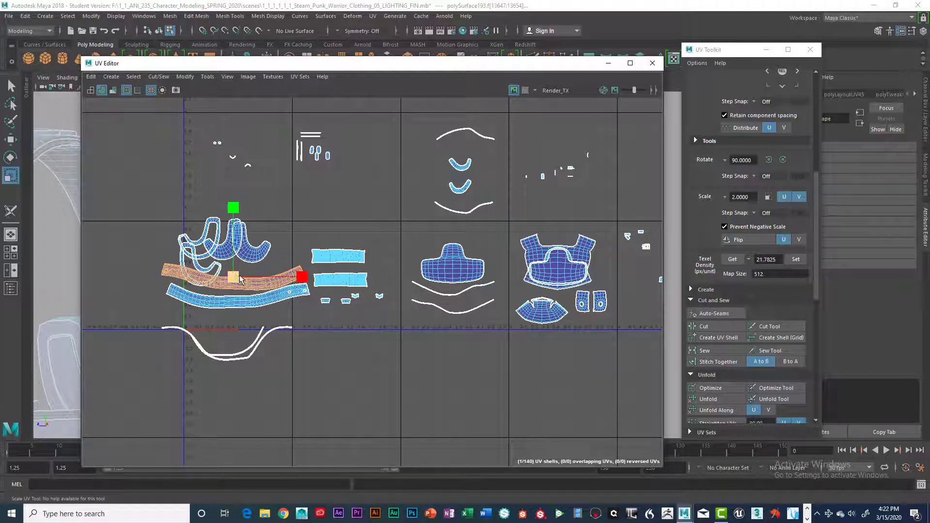
key("w")
left_click_drag(235, 279, 235, 297)
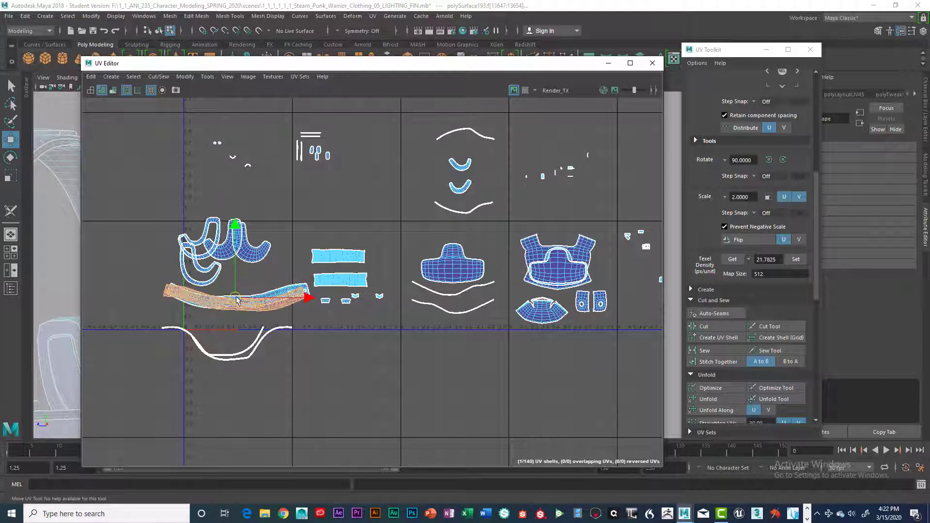
Scale the two stacked strap shells down together until they fit the first tile's width.
left_click(280, 292, "shift")
key("r")
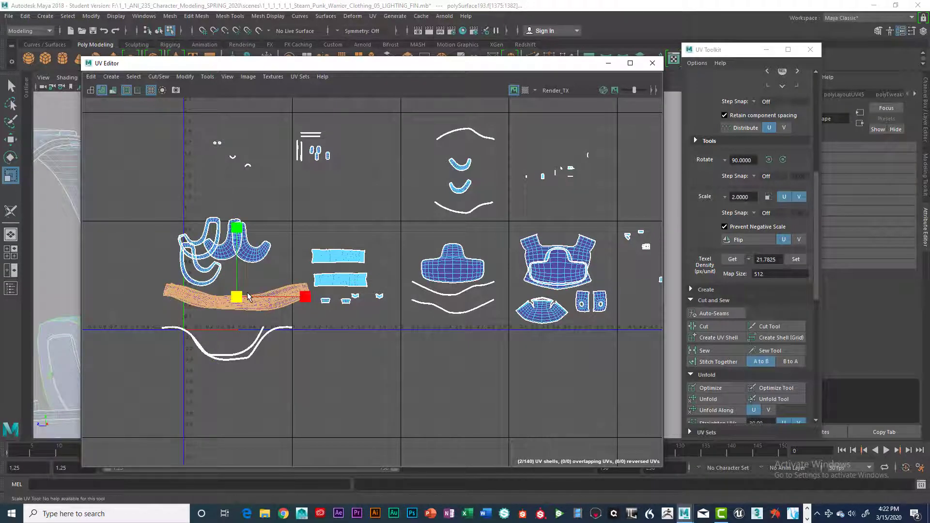
left_click_drag(239, 296, 222, 296)
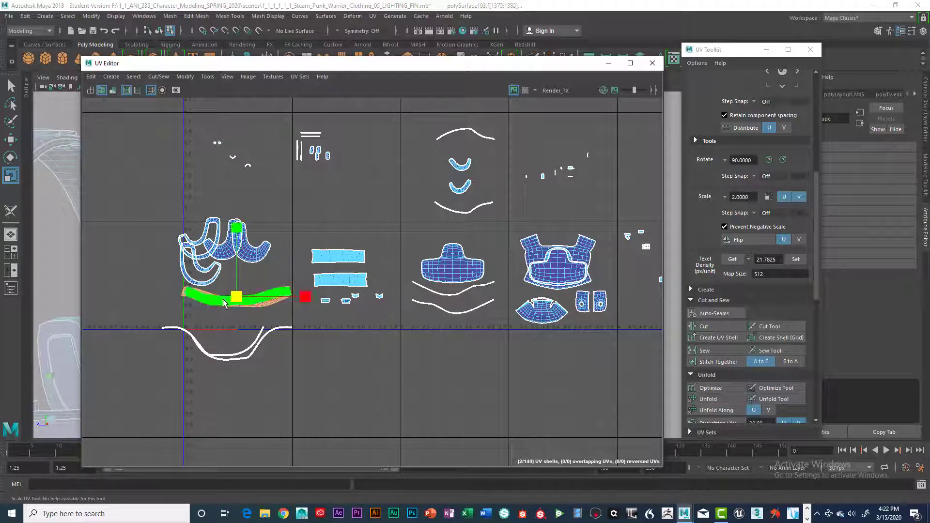
Move one strap shell below the other to separate them, keeping its end inside the tile's right border.
key("w")
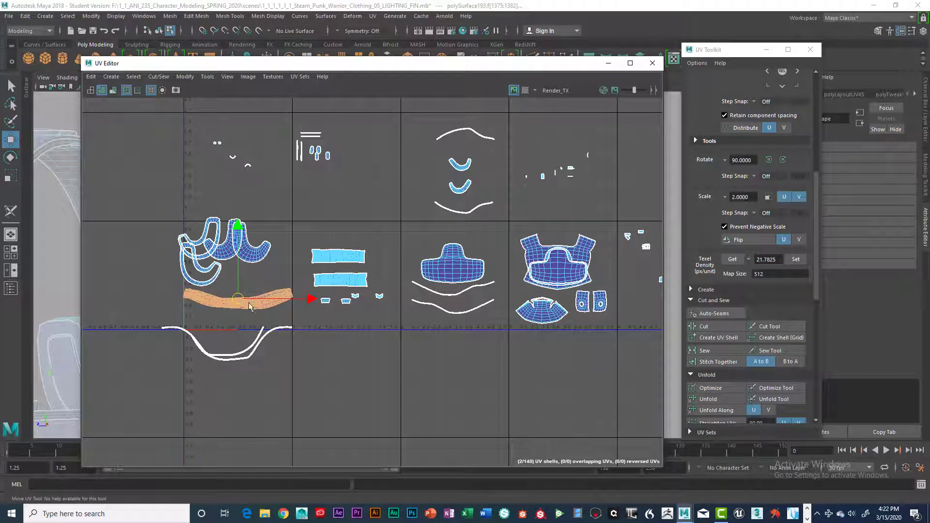
scroll(257, 300, "up", 4)
left_click(205, 302)
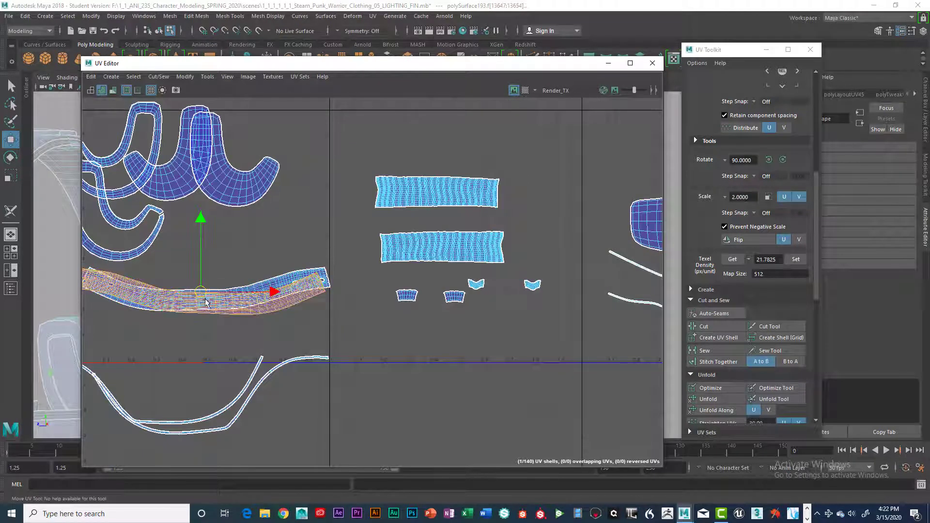
left_click_drag(205, 302, 209, 325)
scroll(209, 322, "down", 1)
scroll(210, 325, "up", 1)
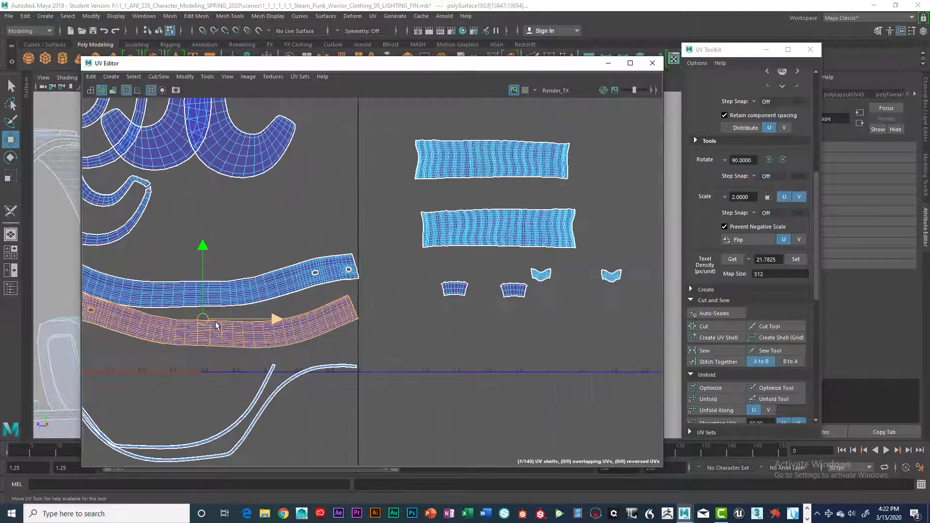
scroll(227, 310, "up", 2)
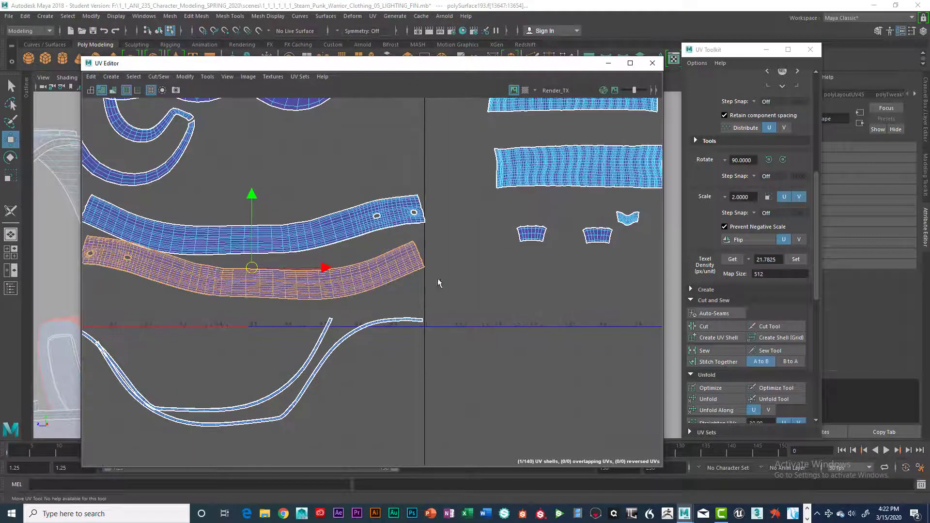
scroll(446, 278, "up", 3)
scroll(381, 257, "up", 3)
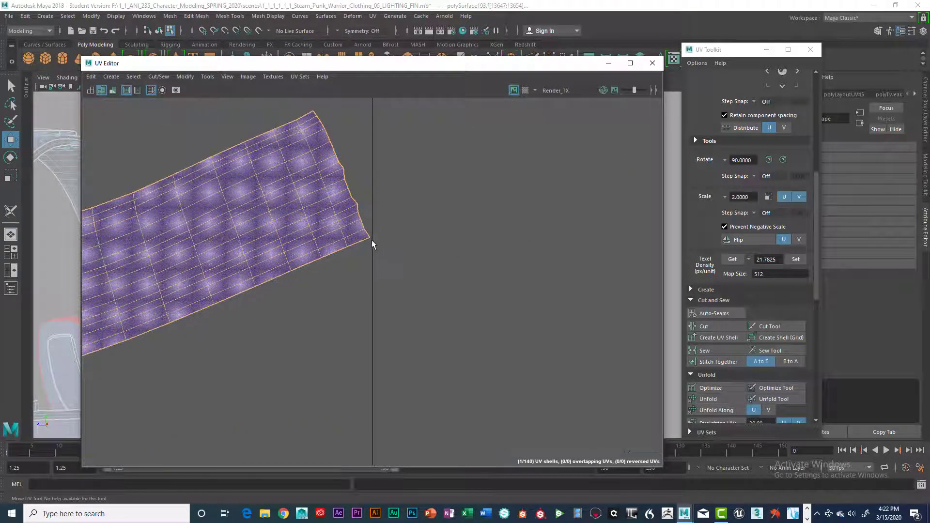
scroll(372, 241, "down", 3)
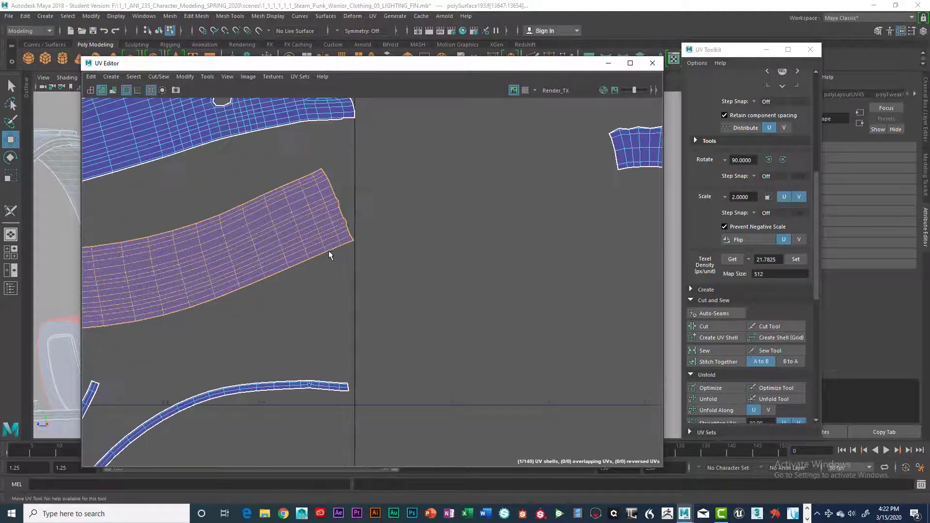
Nudge the upper strap shell slightly left inside the tile border and up, clear of the lower strap.
scroll(328, 255, "down", 1)
key("super")
key("super")
scroll(332, 201, "up", 1)
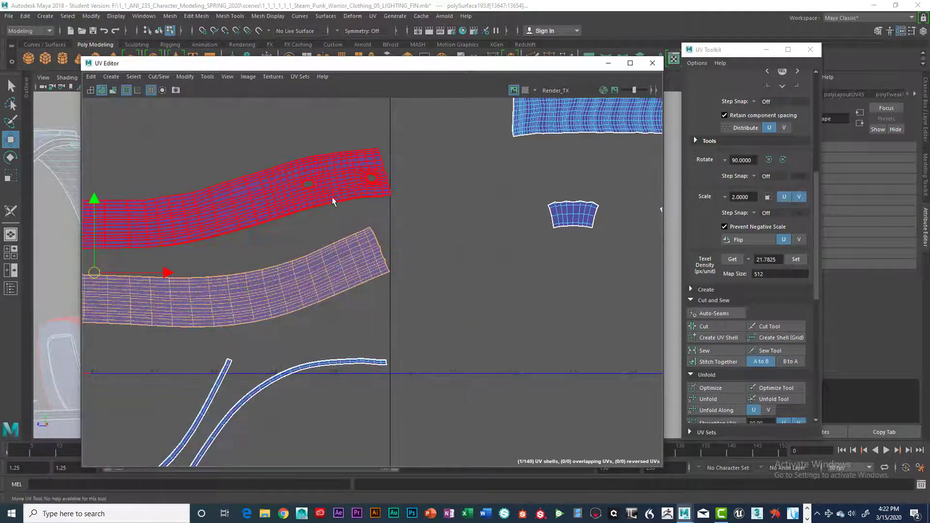
left_click(321, 199)
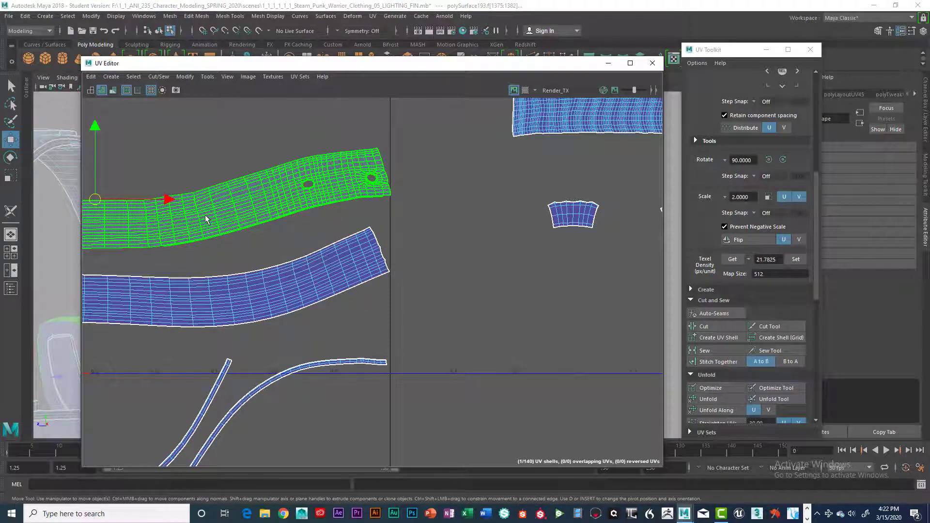
left_click_drag(167, 199, 164, 199)
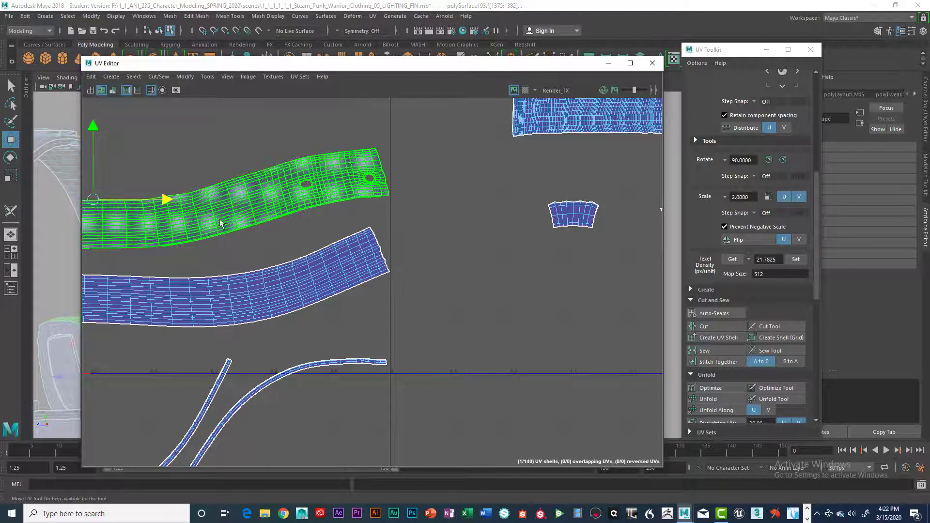
middle_click_drag(220, 223, 418, 171, "alt")
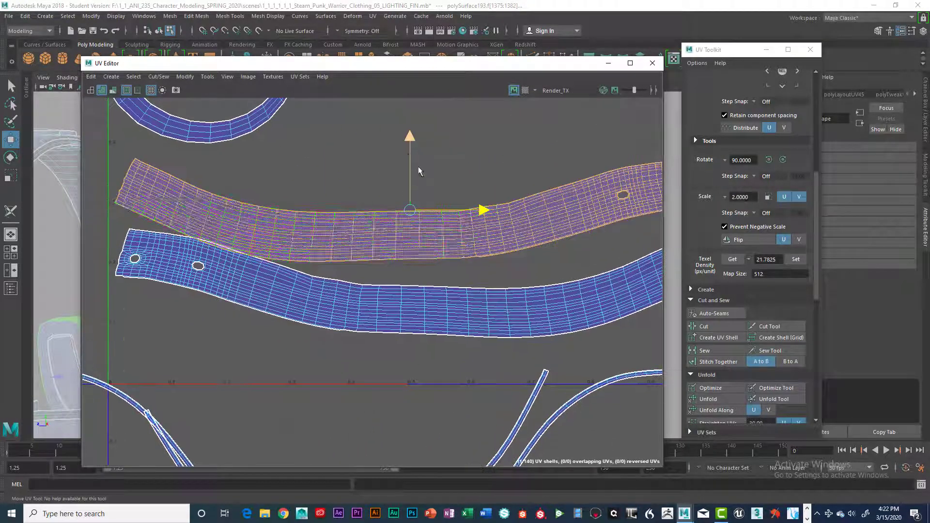
key("super")
key("super")
left_click_drag(407, 146, 408, 142)
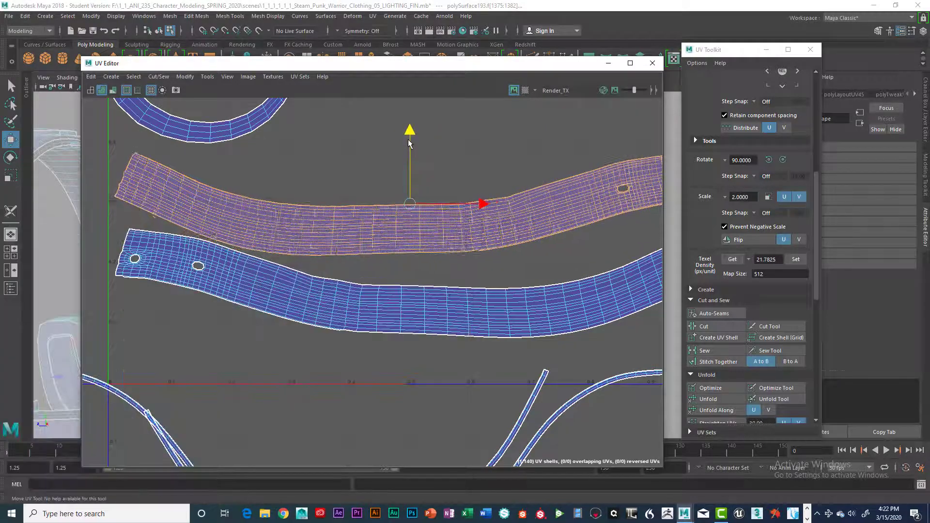
Move the two solid U-shaped shells away from the outlined ones into the right half of the first tile.
scroll(408, 142, "down", 2)
middle_click_drag(408, 143, 369, 276, "alt")
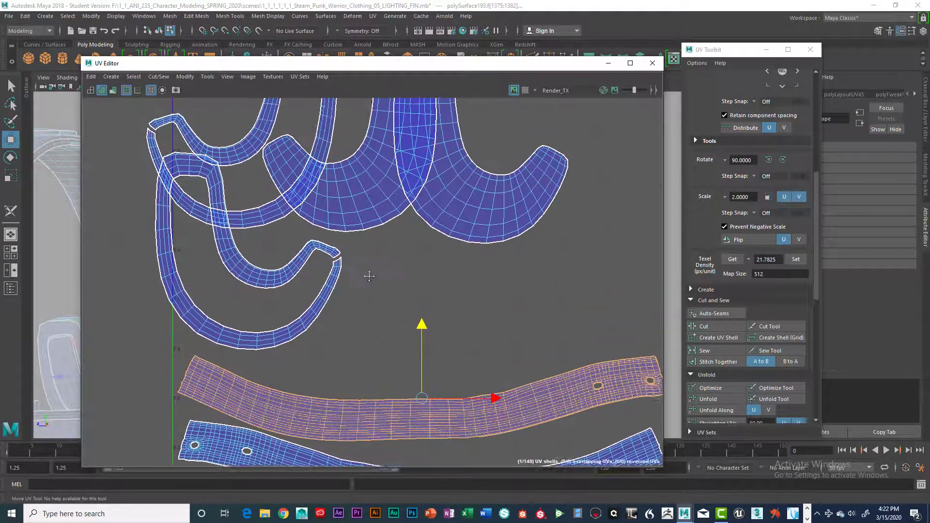
scroll(369, 276, "down", 4)
key("super")
key("super")
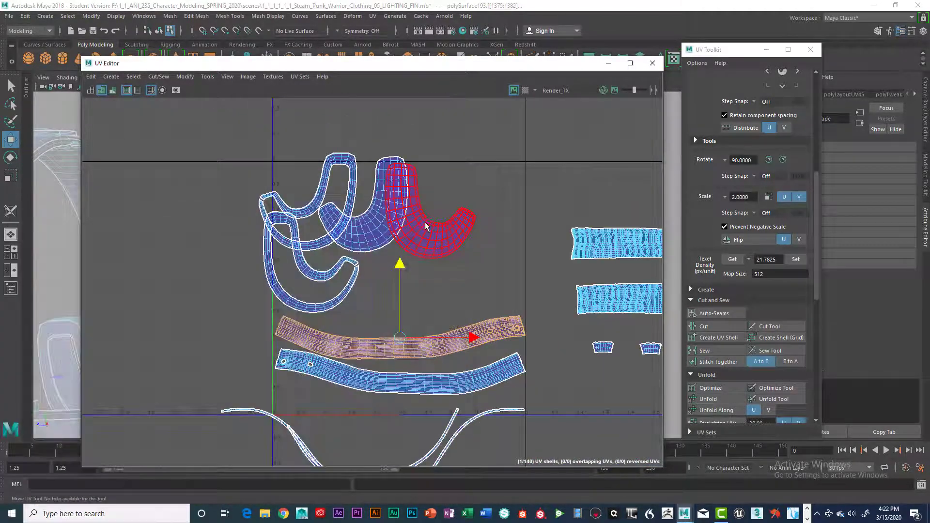
left_click(425, 232)
left_click_drag(430, 208, 474, 265)
left_click(368, 227)
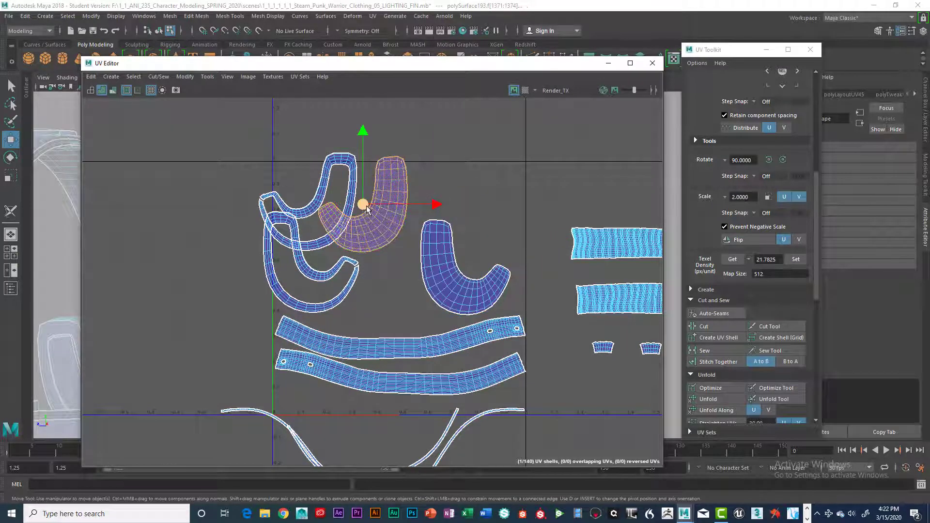
left_click_drag(368, 227, 472, 218)
Arrange the two solid U-shaped shells diagonally above the straps, one lower and one higher, without overlap.
left_click(465, 264)
left_click_drag(465, 264, 408, 280)
left_click(447, 236)
left_click_drag(473, 208, 471, 246)
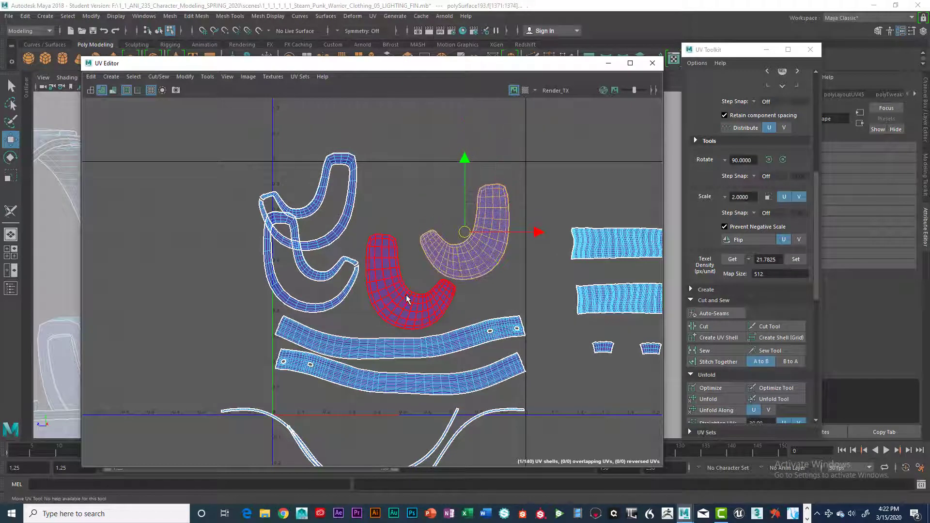
left_click(419, 306)
left_click_drag(419, 306, 427, 309)
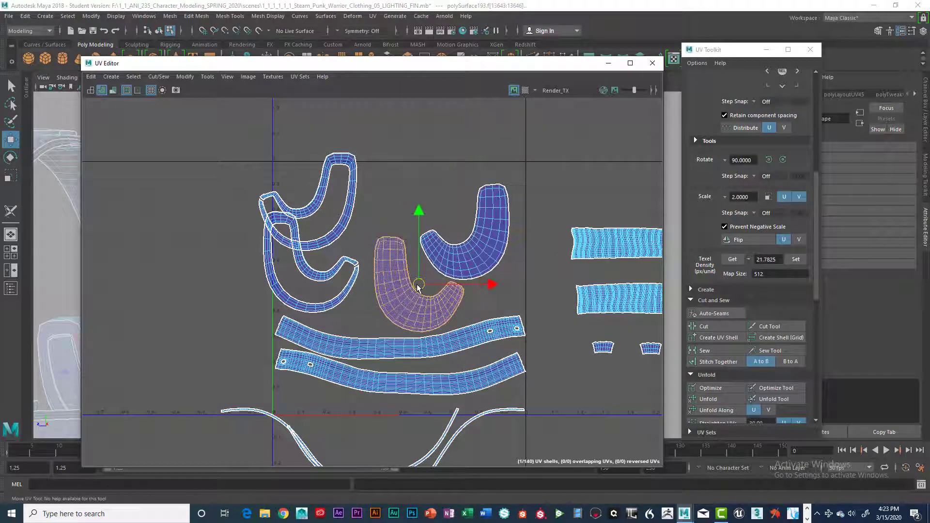
Move the upper outlined U-shaped shell right into the tile and shift the lower solid U-shaped shell right to make room.
left_click(342, 208)
left_click_drag(311, 202, 350, 212)
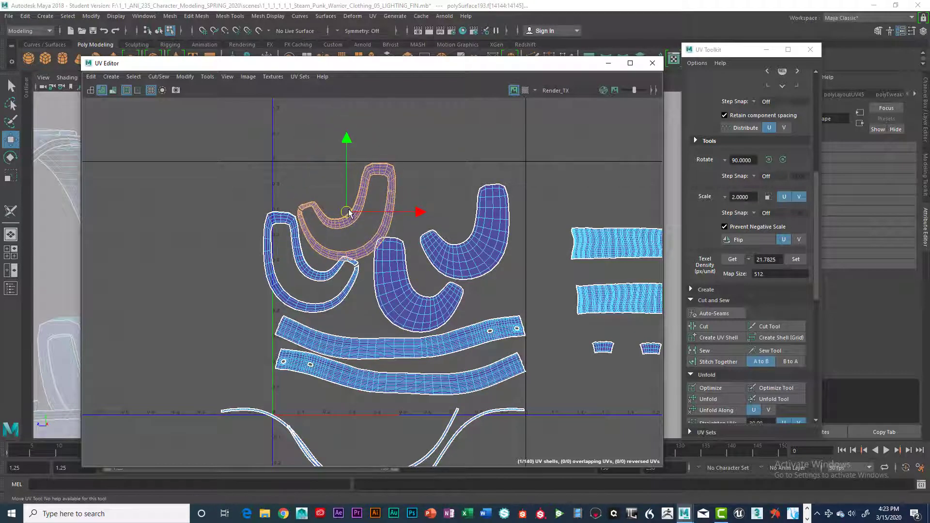
left_click(428, 306)
left_click_drag(412, 286, 425, 289)
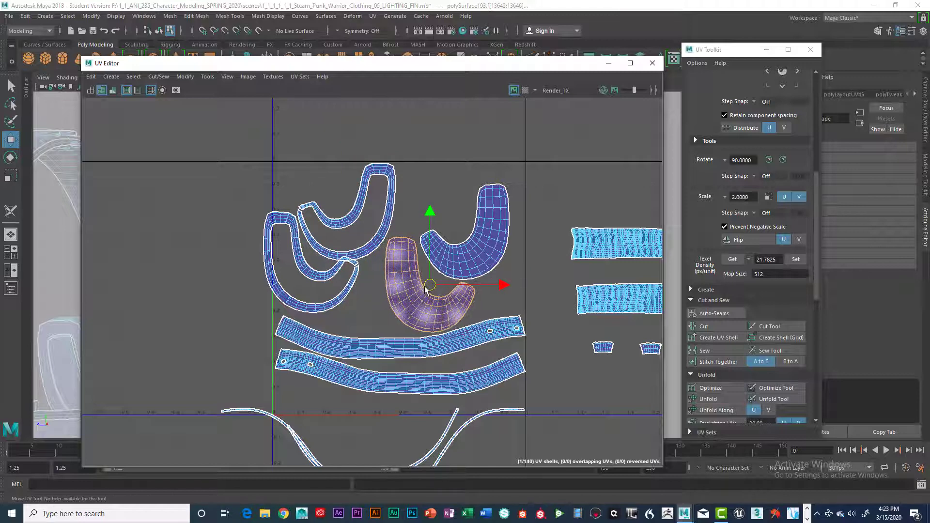
Shift the lower outlined U-shaped shell right and down inside the first tile, and nudge the upper outlined one clear of it.
left_click(311, 269)
left_click_drag(311, 269, 328, 281)
left_click(387, 213)
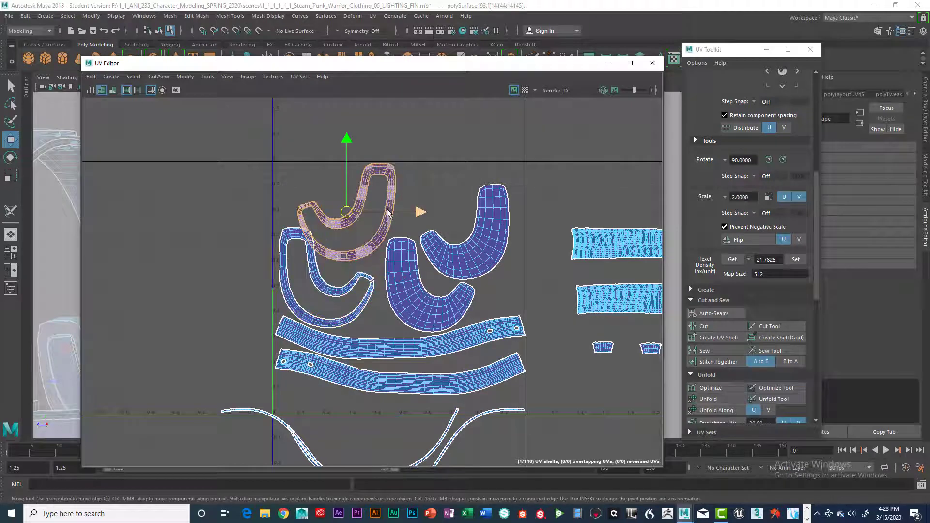
left_click_drag(351, 216, 357, 214)
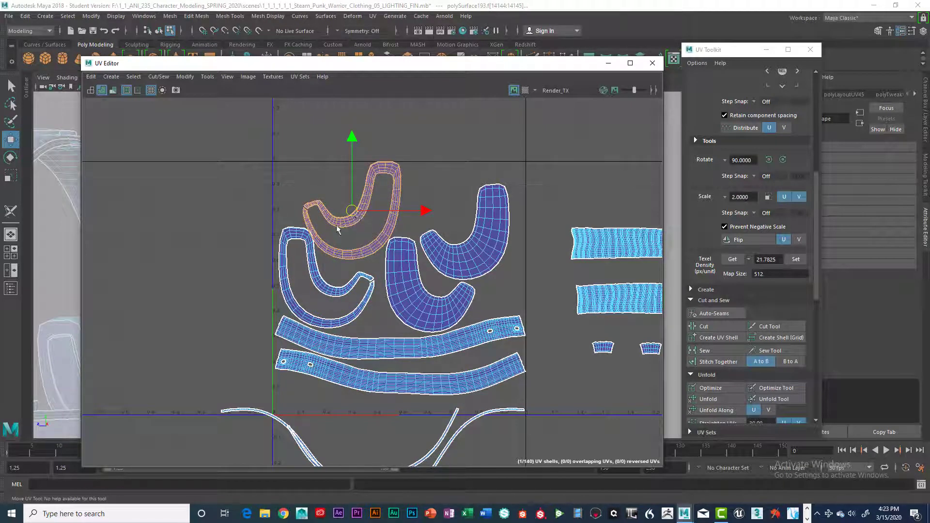
left_click(324, 276)
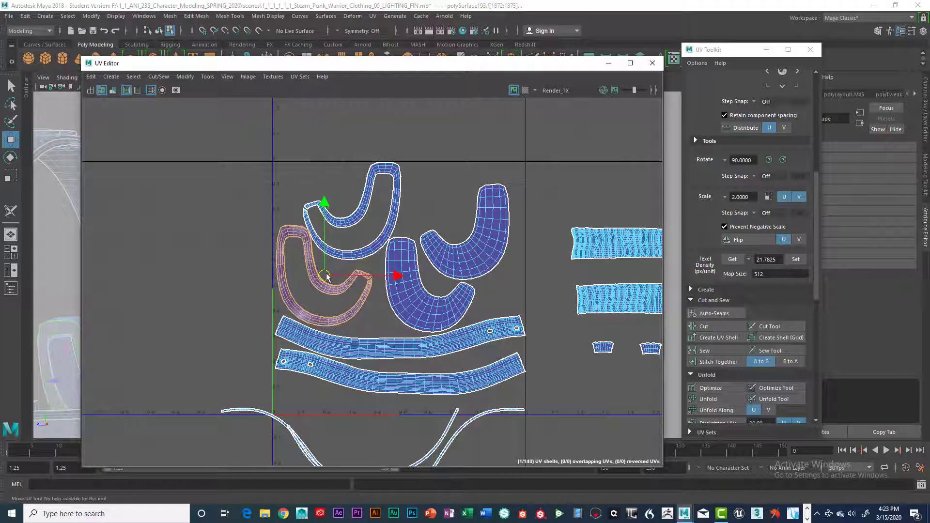
left_click_drag(327, 277, 324, 277)
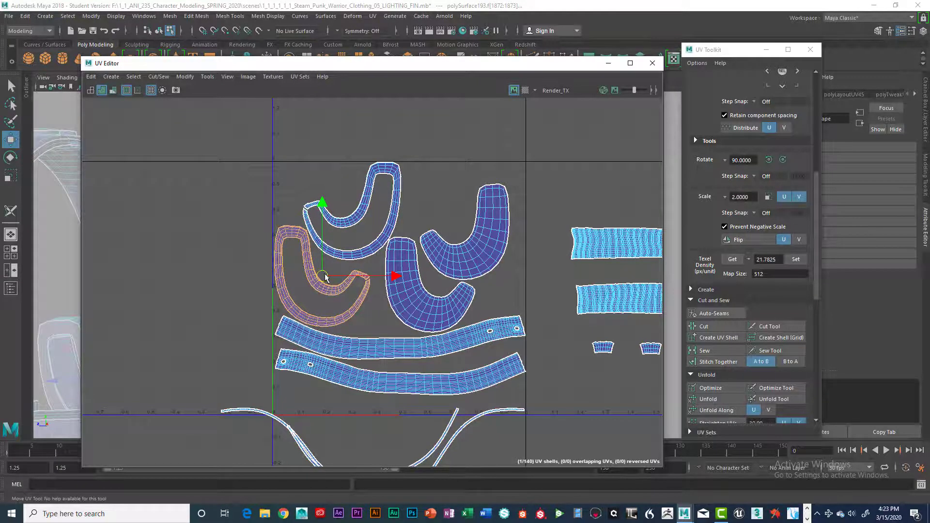
scroll(325, 277, "up", 3)
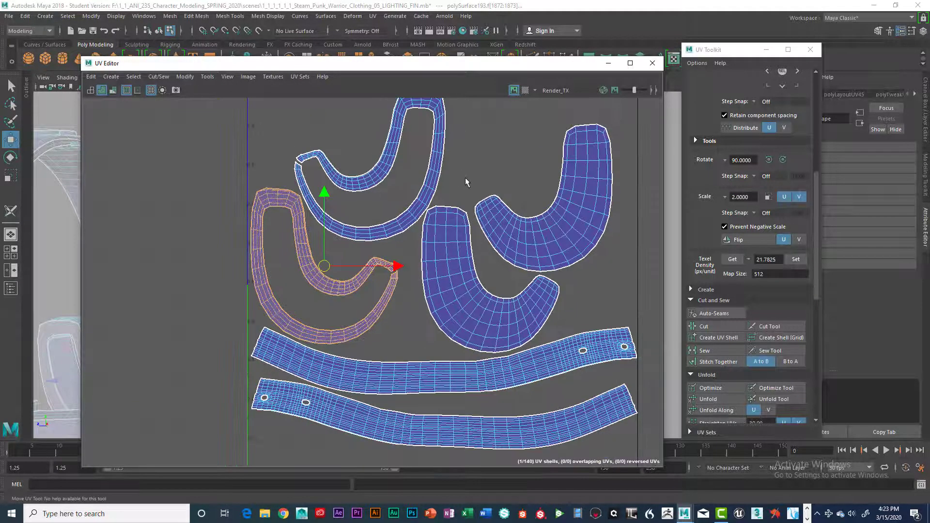
middle_click_drag(465, 179, 467, 238)
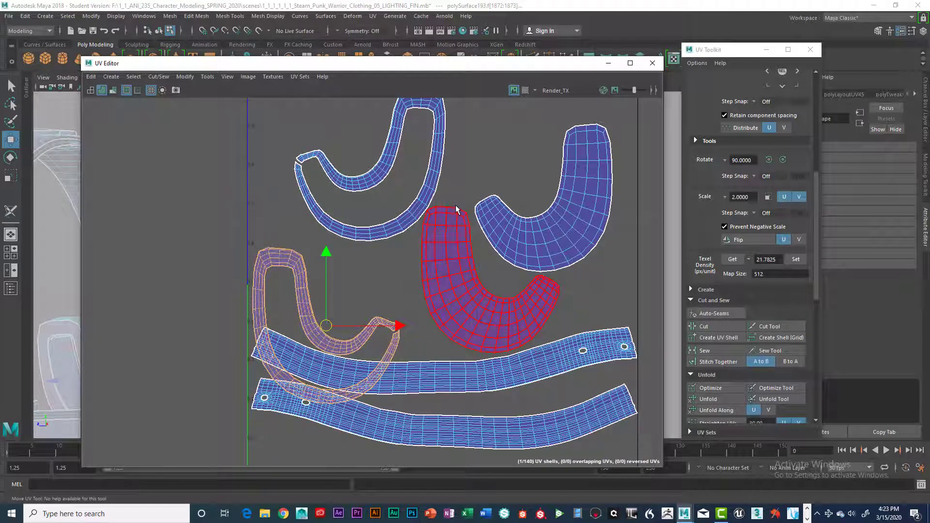
key("ctrl+z")
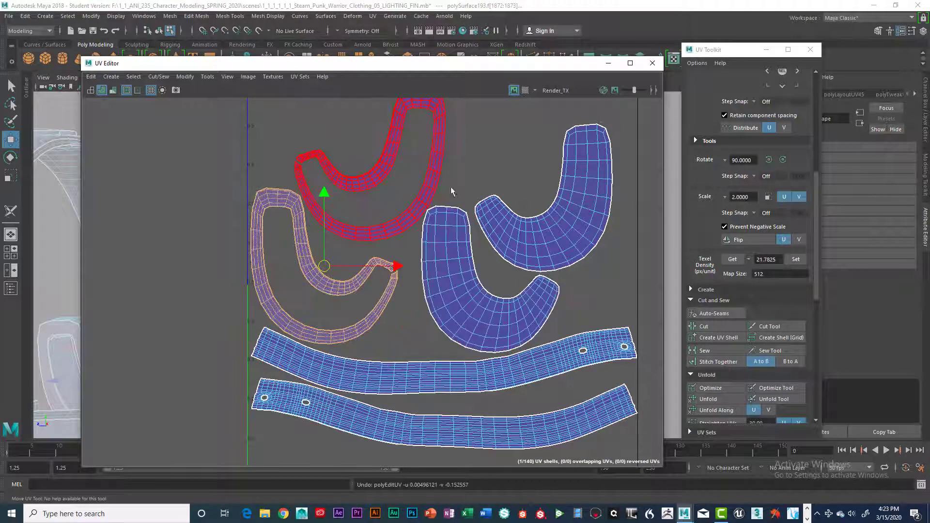
Move the two thin curved strip shells from below the first tile up into it, over the strap shells.
middle_click_drag(453, 193, 438, 334, "alt")
scroll(483, 225, "down", 2)
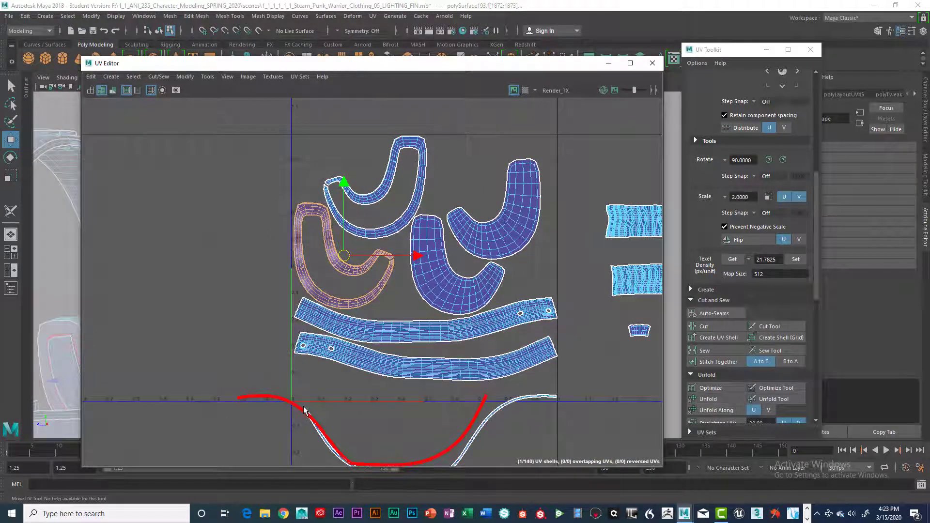
left_click(316, 415)
left_click_drag(358, 431, 423, 366)
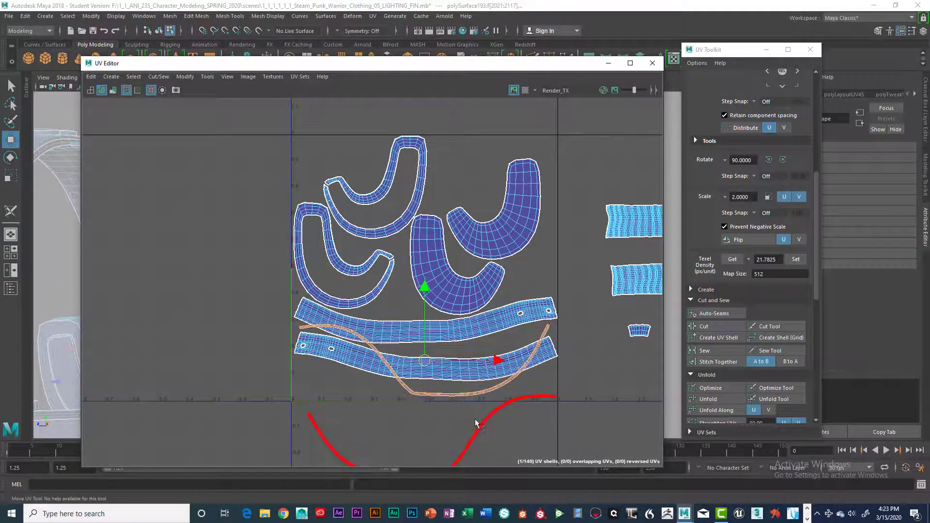
left_click(480, 429)
left_click_drag(436, 437, 429, 352)
Apply the texel density of 21.7825 to the small shells in the fifth tile.
scroll(455, 329, "down", 5)
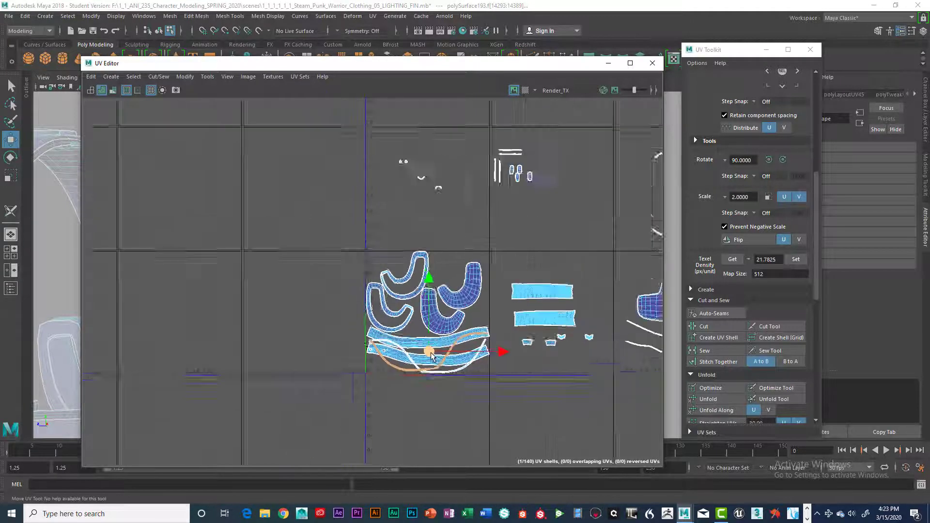
middle_click_drag(476, 303, 424, 296, "alt")
scroll(435, 297, "down", 5)
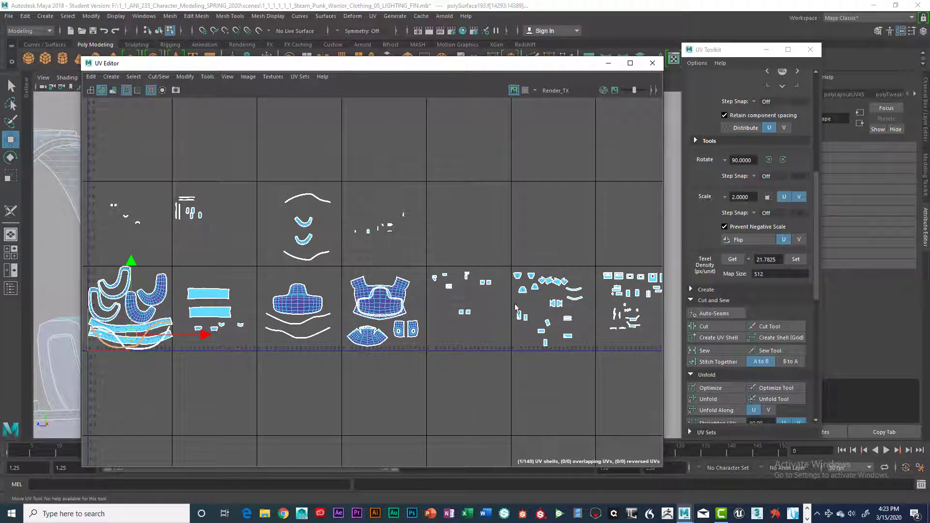
left_click_drag(494, 321, 458, 327)
left_click(795, 259)
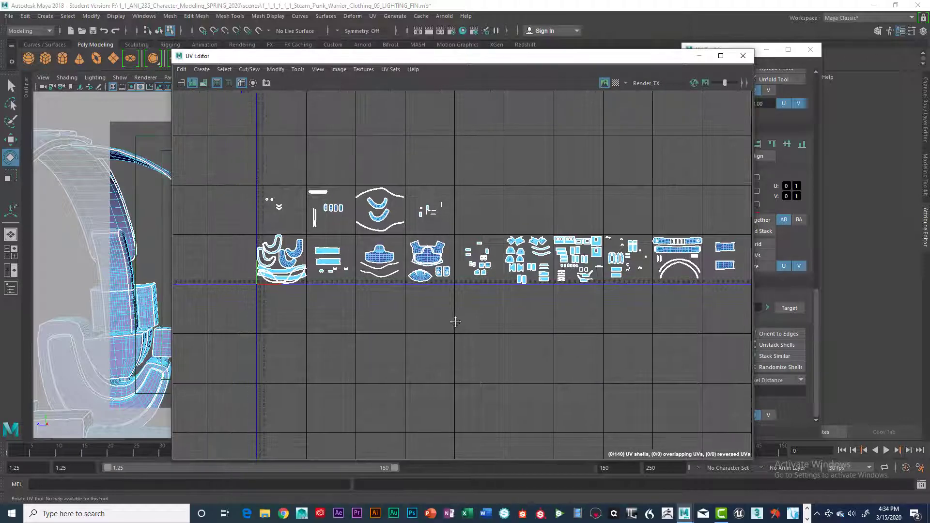
Move the UV Toolkit clear of the UV Editor and select the upper strap shell in the first tile.
middle_click_drag(484, 342, 494, 332, "alt")
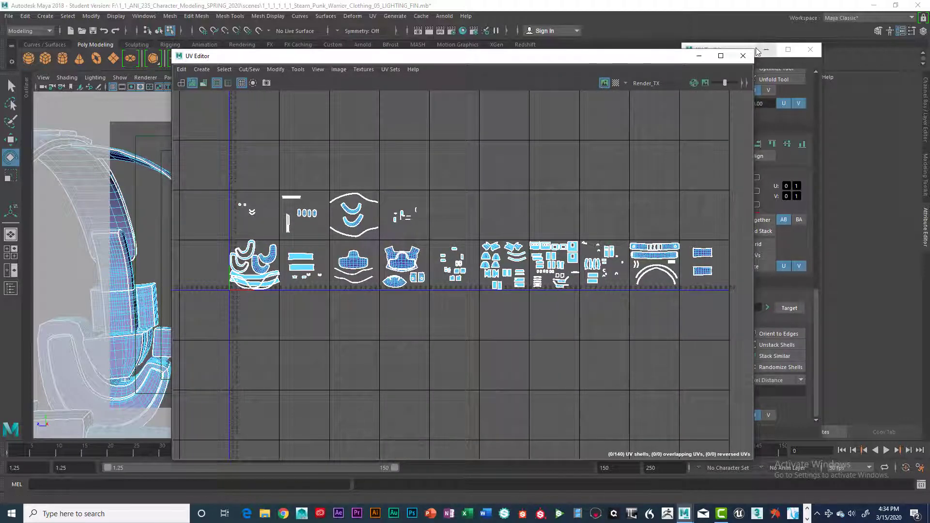
left_click_drag(732, 51, 809, 52)
scroll(429, 291, "up", 6)
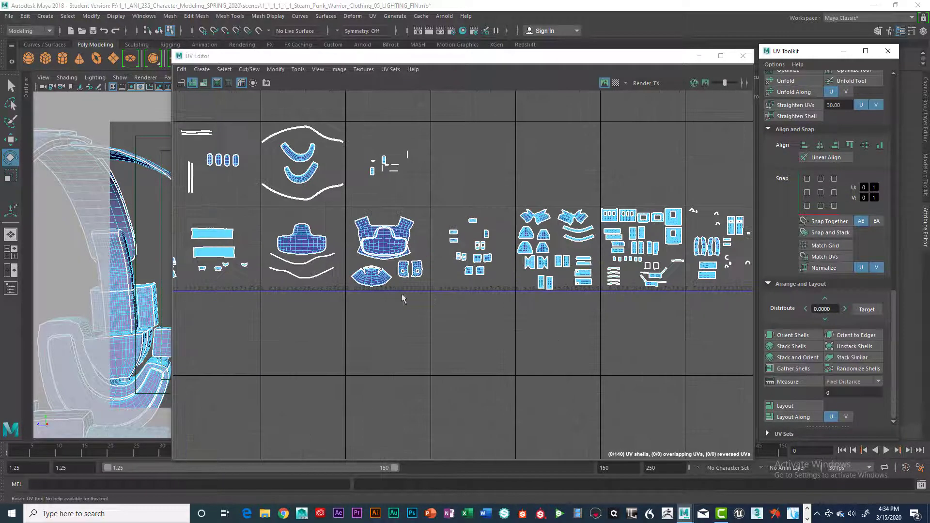
left_click(425, 260)
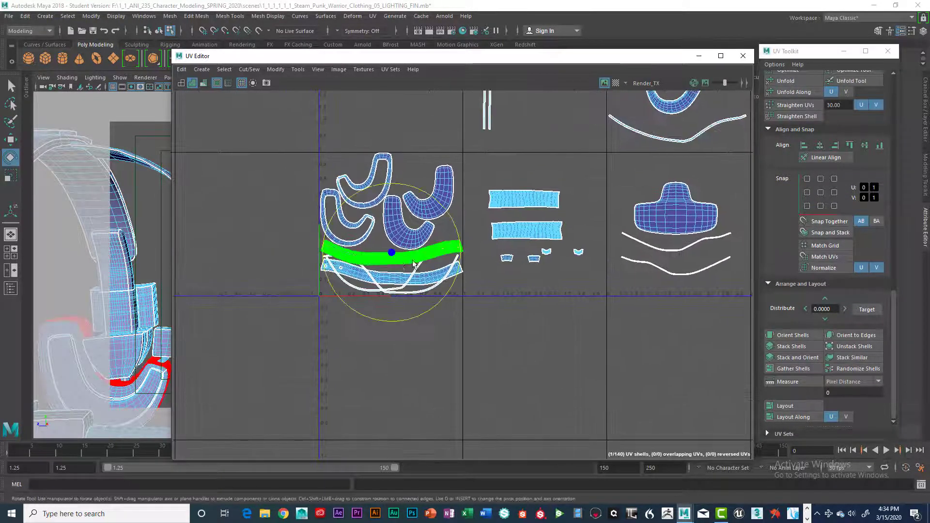
scroll(493, 288, "up", 3)
scroll(595, 338, "up", 2)
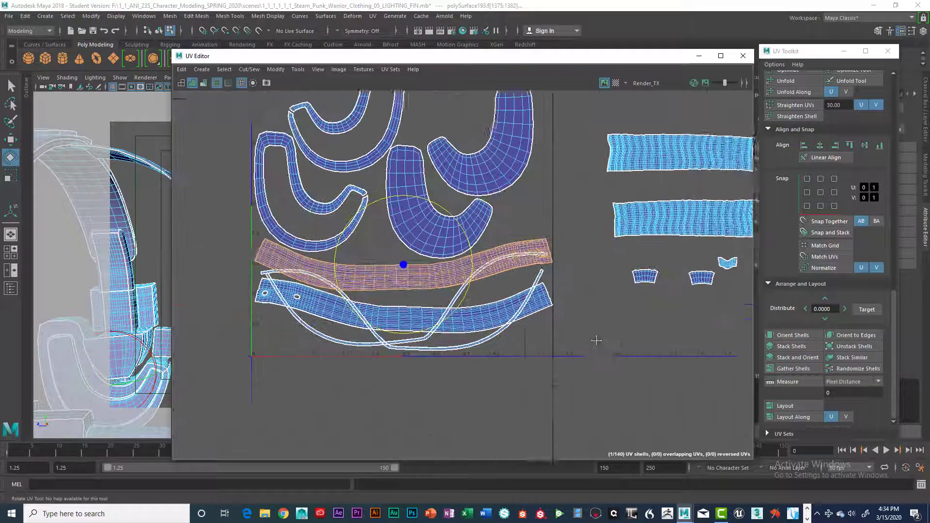
Examine how the straps and thin curved strips fit in the first tile and how all shells spread across the tiles.
scroll(626, 386, "down", 4)
middle_click_drag(637, 377, 440, 324, "alt")
scroll(439, 324, "down", 5)
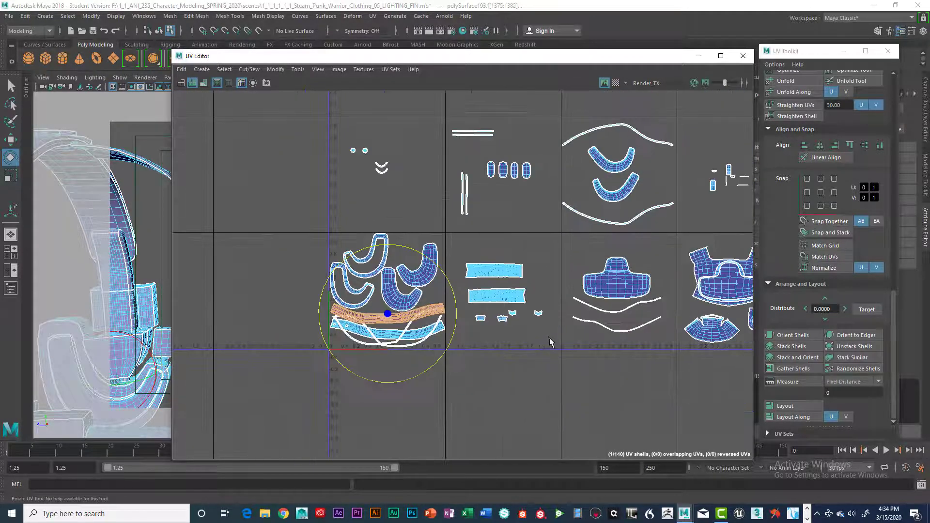
scroll(563, 319, "down", 5)
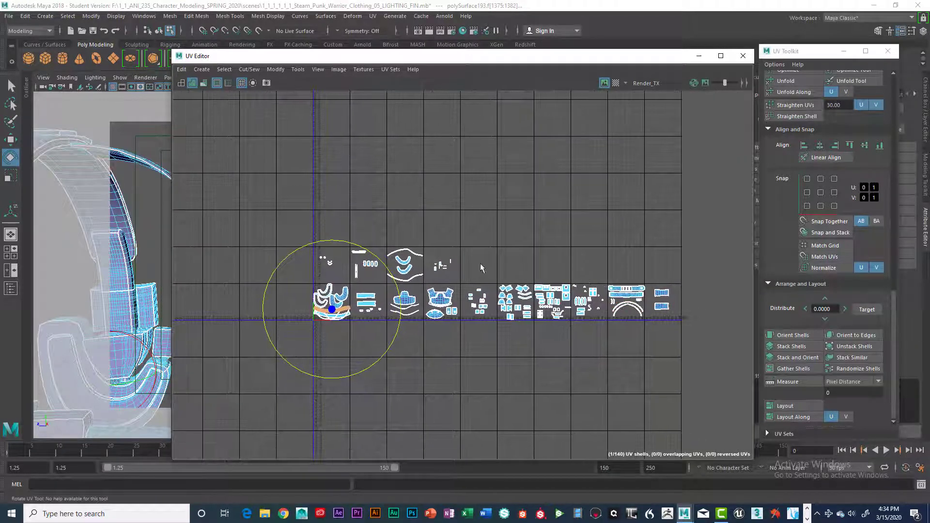
scroll(456, 267, "down", 1)
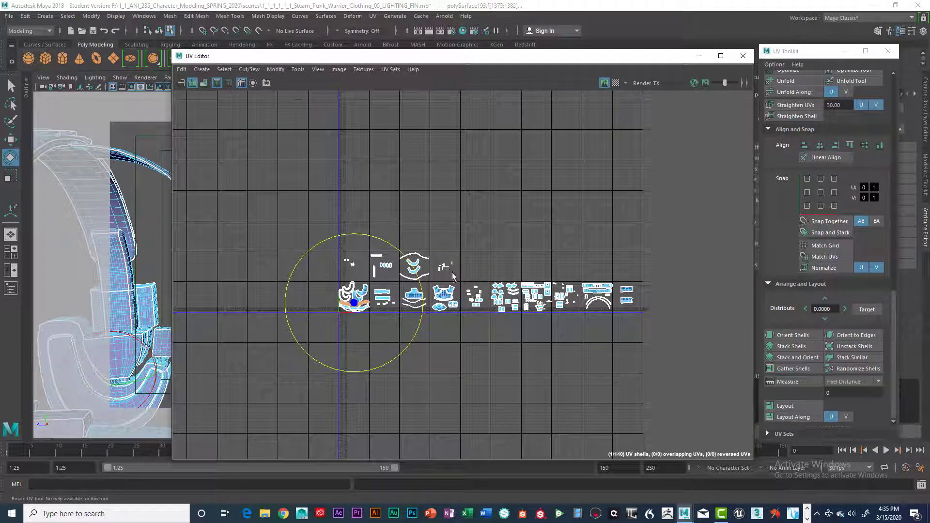
middle_click_drag(489, 249, 531, 238, "alt")
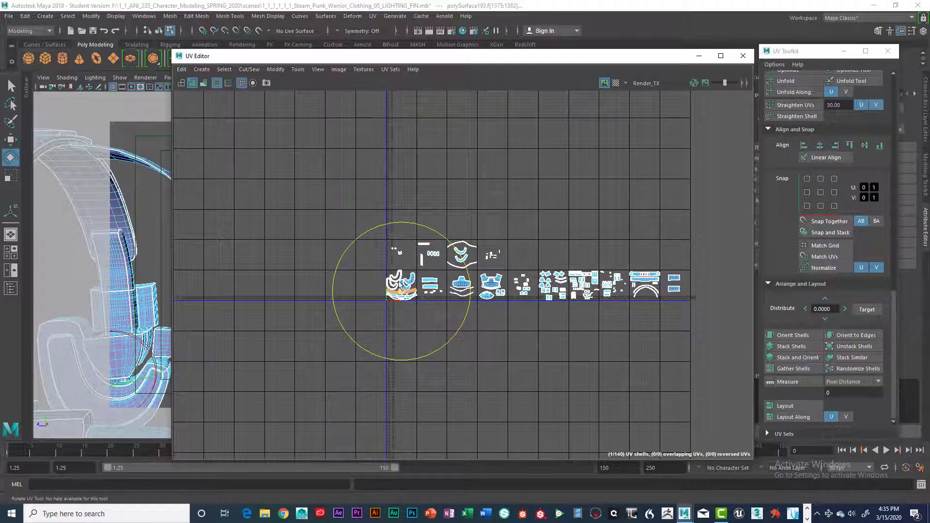
middle_click_drag(539, 341, 522, 320, "alt")
scroll(449, 294, "up", 10)
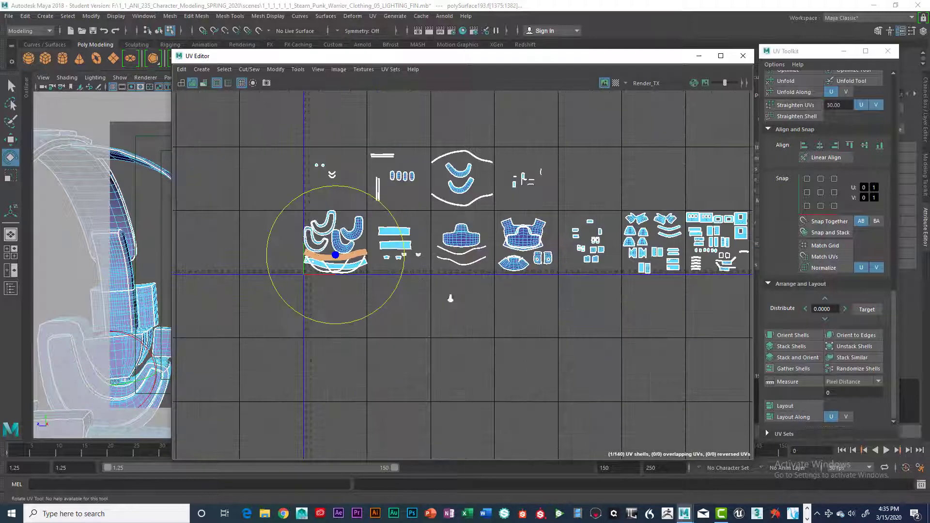
scroll(502, 328, "up", 6)
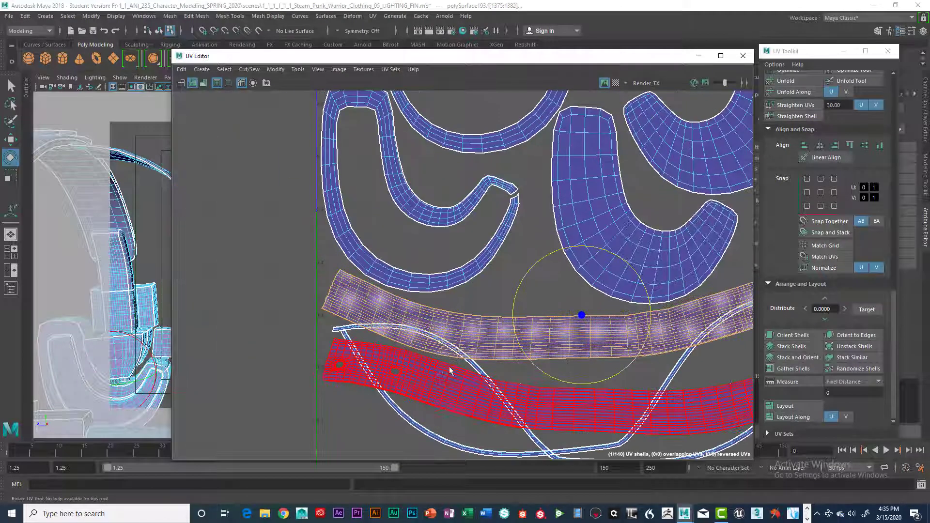
middle_click_drag(567, 415, 484, 349, "alt")
middle_click_drag(660, 322, 579, 318, "alt")
left_click(675, 239)
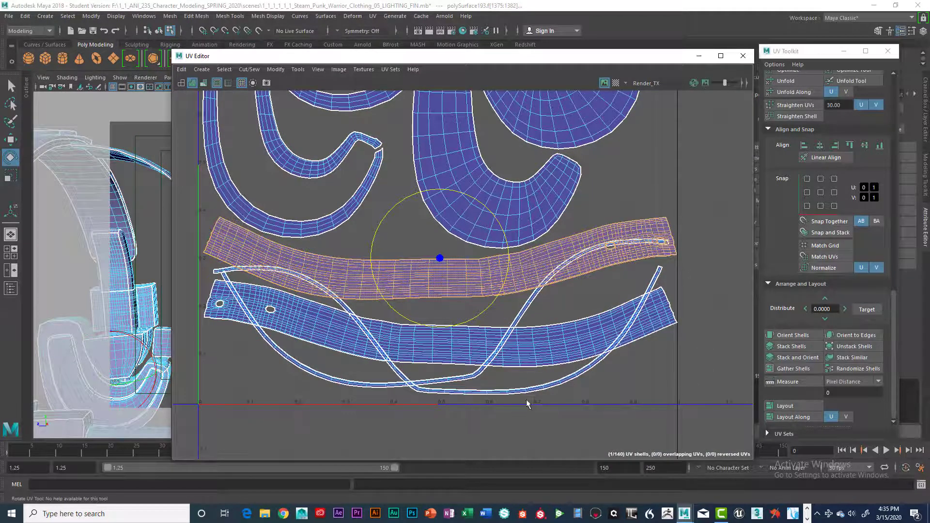
middle_click_drag(527, 403, 448, 343, "alt")
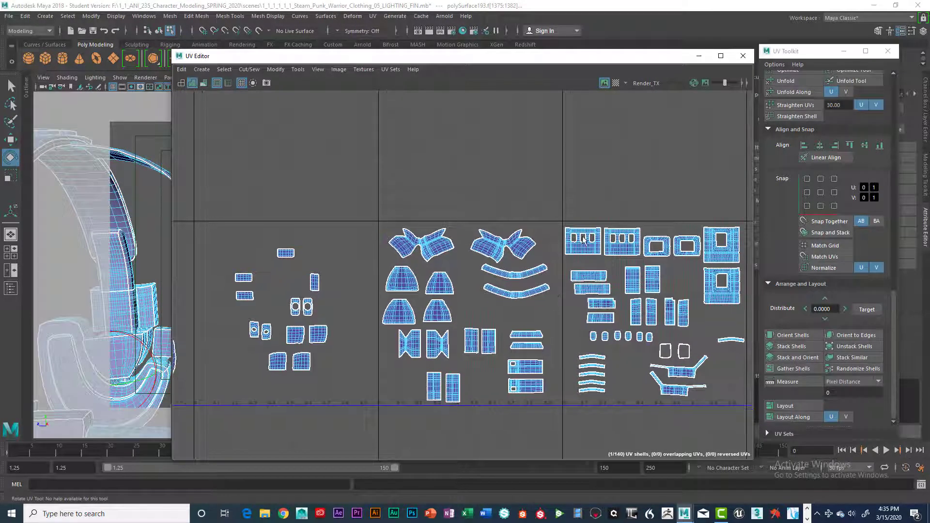
Examine the shell placement and spacing in the lower-row tiles from the fifth to the last.
scroll(563, 301, "up", 2)
middle_click_drag(563, 301, 713, 224, "alt")
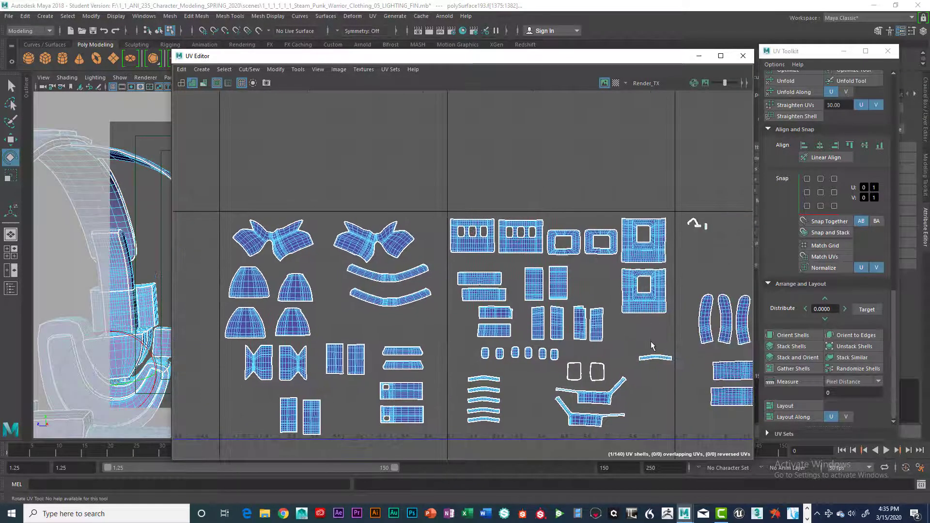
middle_click_drag(651, 346, 469, 316, "alt")
scroll(622, 322, "down", 2)
middle_click_drag(670, 318, 543, 316, "alt")
scroll(561, 310, "down", 1)
scroll(568, 303, "up", 4)
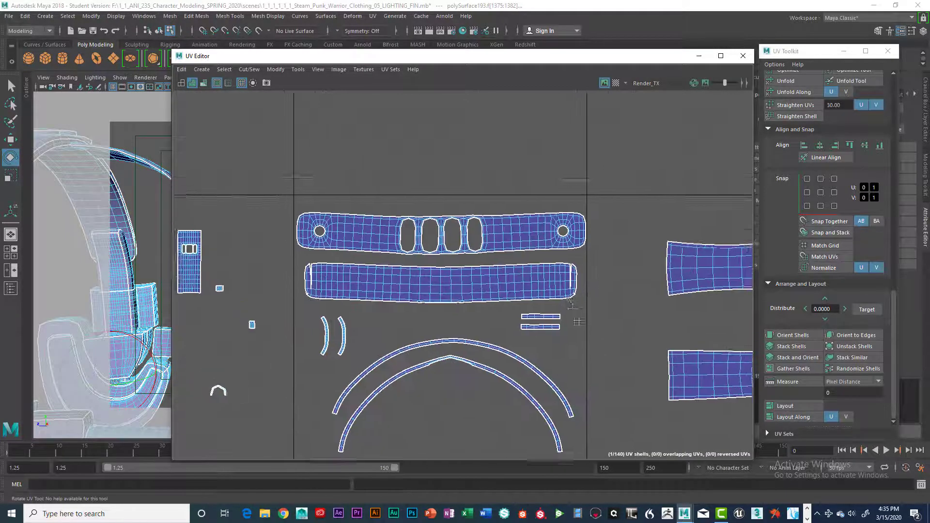
scroll(570, 303, "up", 2)
scroll(621, 294, "down", 3)
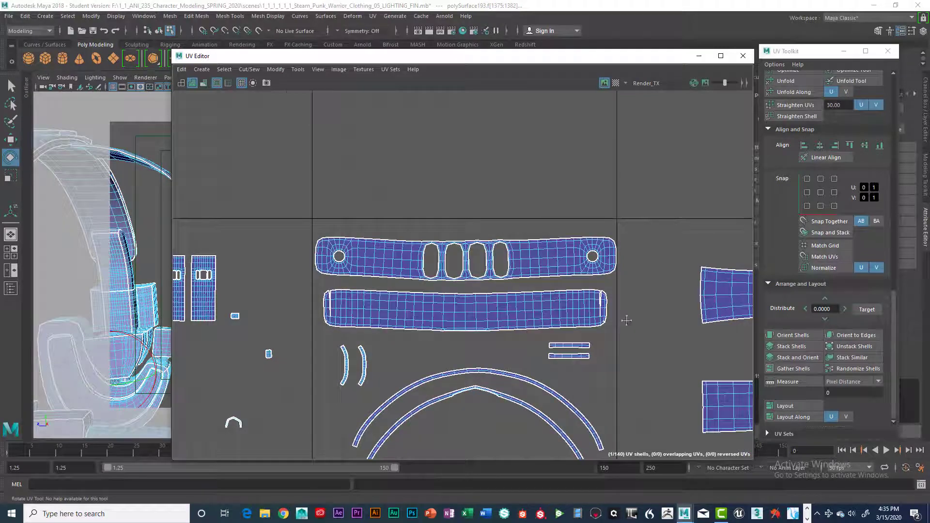
middle_click_drag(623, 315, 502, 312, "alt")
scroll(502, 312, "down", 5)
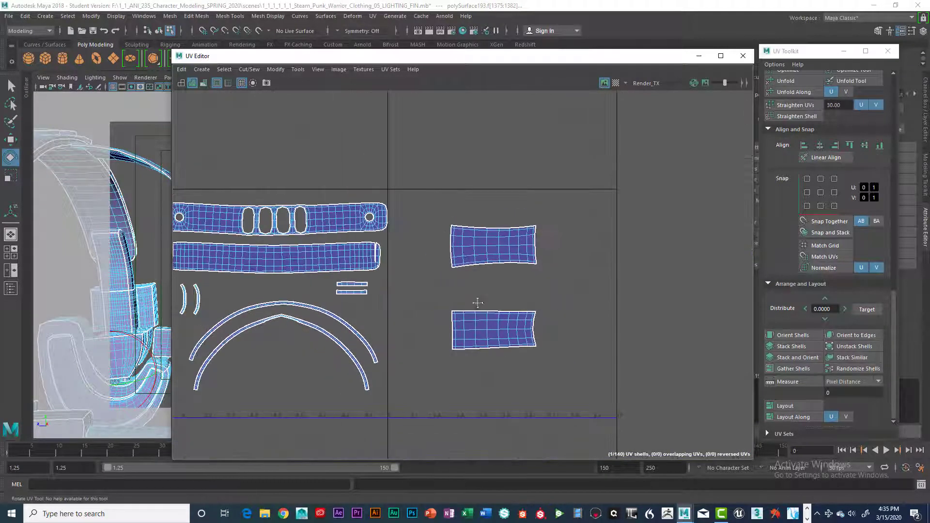
Examine the shells in the first lower-row tiles and in the upper tile row for spacing and tile borders.
middle_click_drag(286, 313, 498, 314, "alt")
scroll(498, 313, "up", 4)
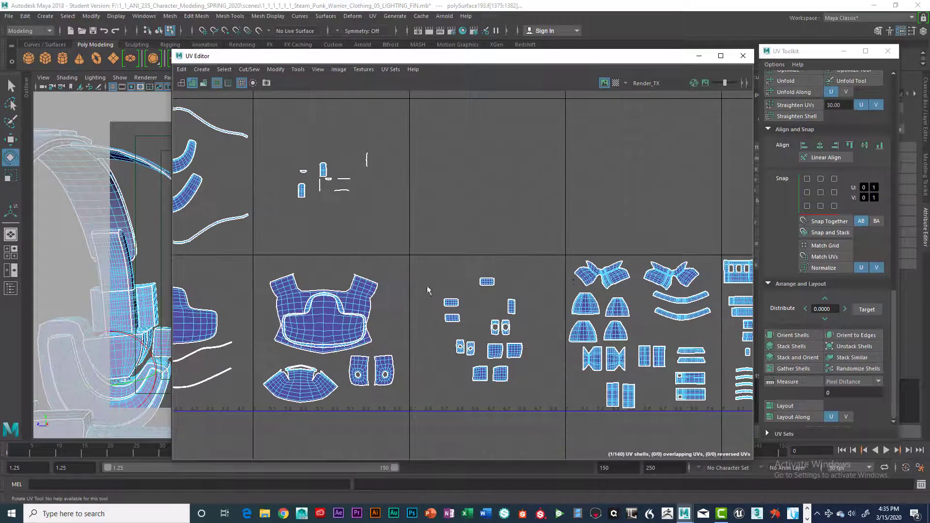
middle_click_drag(232, 324, 557, 321, "alt")
scroll(429, 335, "up", 2)
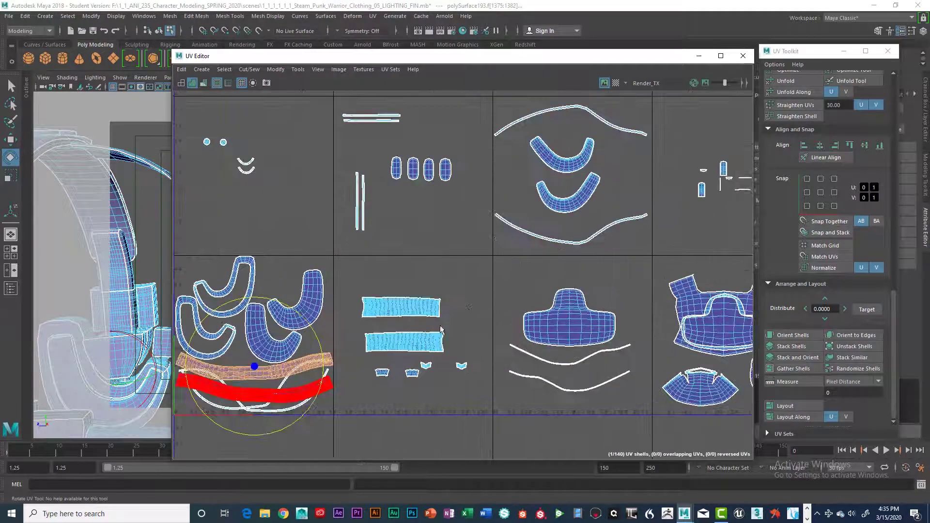
middle_click_drag(469, 340, 469, 347, "alt")
scroll(525, 260, "up", 3)
middle_click_drag(526, 260, 485, 383, "alt")
scroll(473, 266, "down", 1)
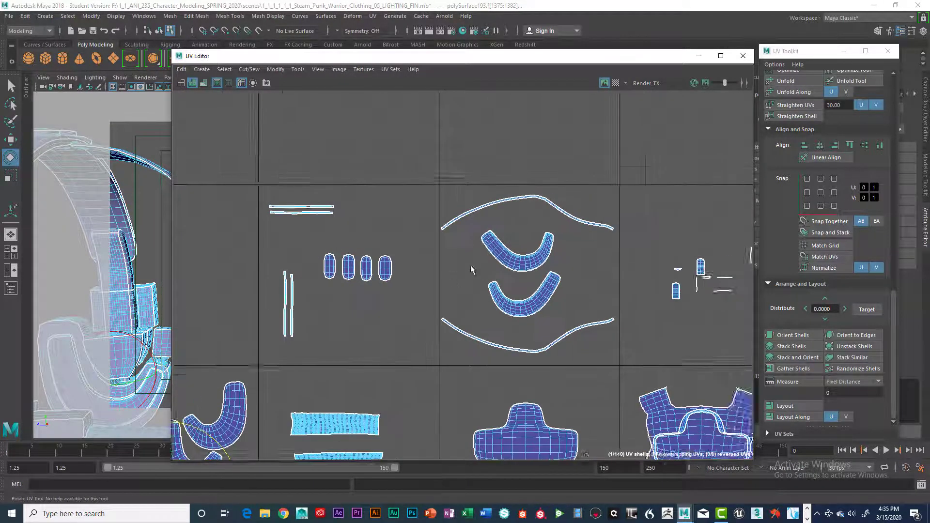
middle_click_drag(356, 271, 531, 277, "alt")
scroll(458, 294, "down", 5)
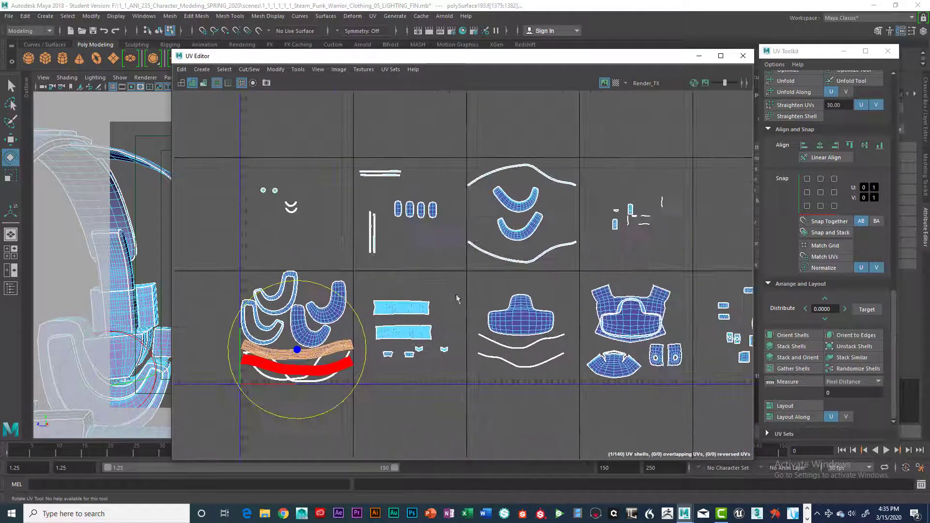
scroll(464, 301, "down", 4)
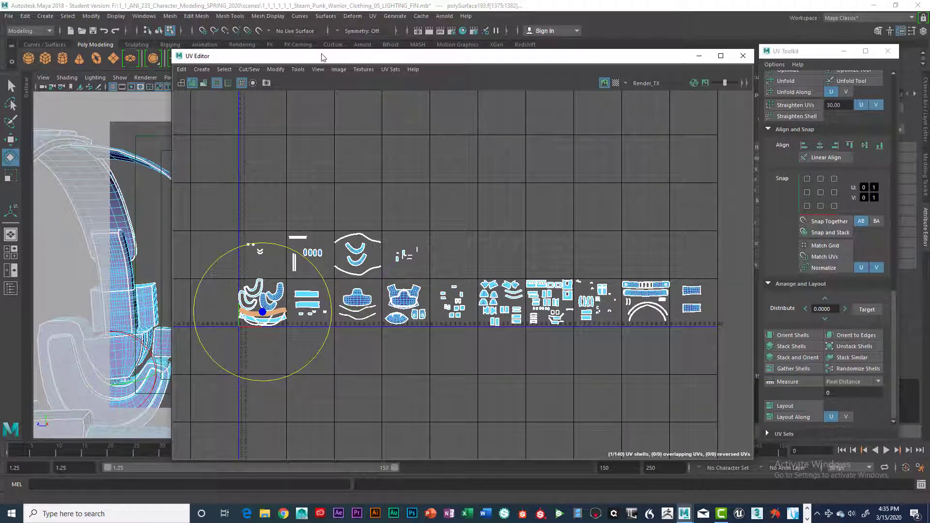
Move the UV Editor aside to reveal the model in the viewport and switch the model to object selection mode.
left_click_drag(324, 55, 434, 57)
right_click_drag(237, 234, 222, 286)
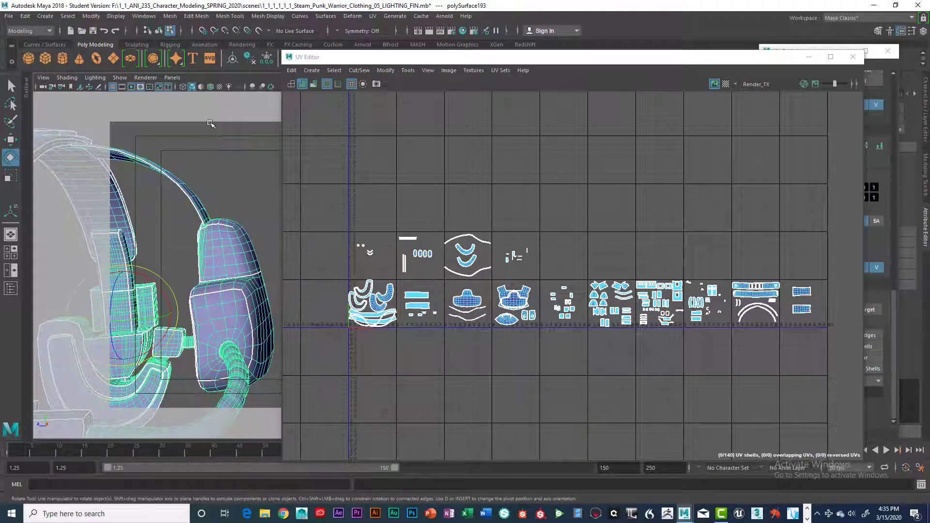
left_click_drag(376, 63, 393, 65)
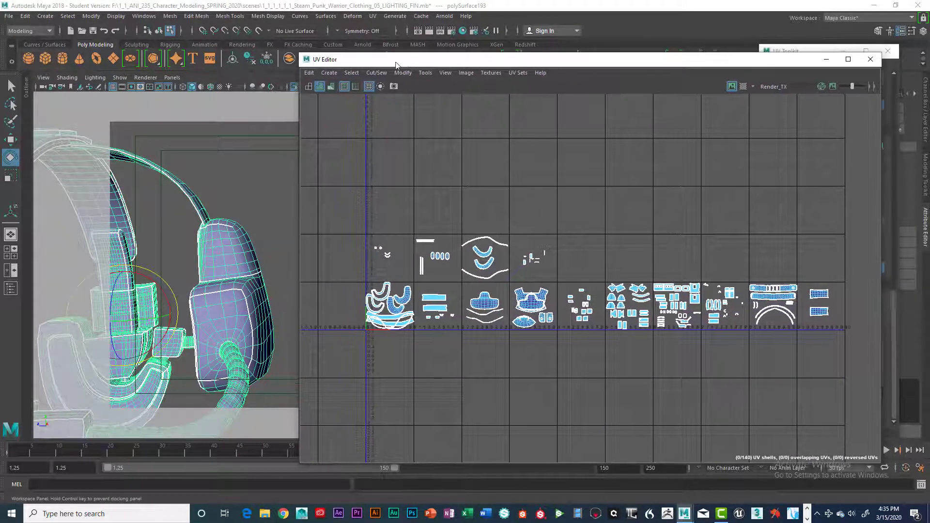
Show the whole headset beside the UV Editor and open the UV Snapshot options for its UV layout.
mouse_move(257, 215)
left_mouse_down("alt")
mouse_move(203, 213)
mouse_move(224, 216)
mouse_move(210, 223)
mouse_move(225, 232)
mouse_move(253, 231)
left_mouse_up("alt")
scroll(238, 234, "down", 5)
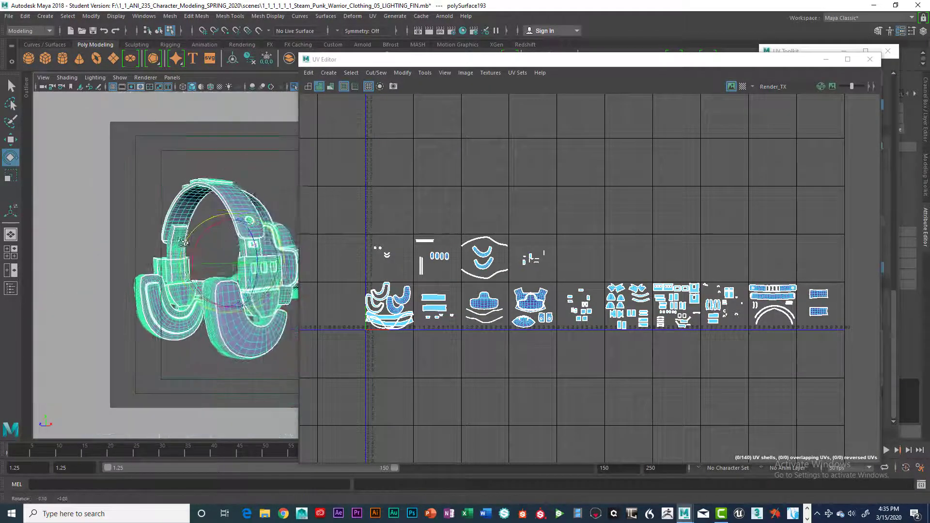
left_click_drag(544, 63, 528, 61)
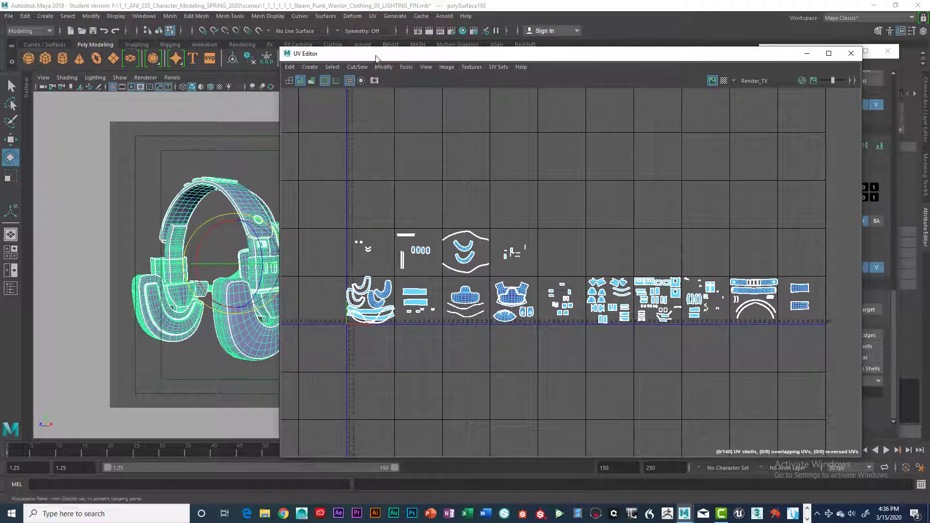
left_click_drag(378, 60, 376, 58)
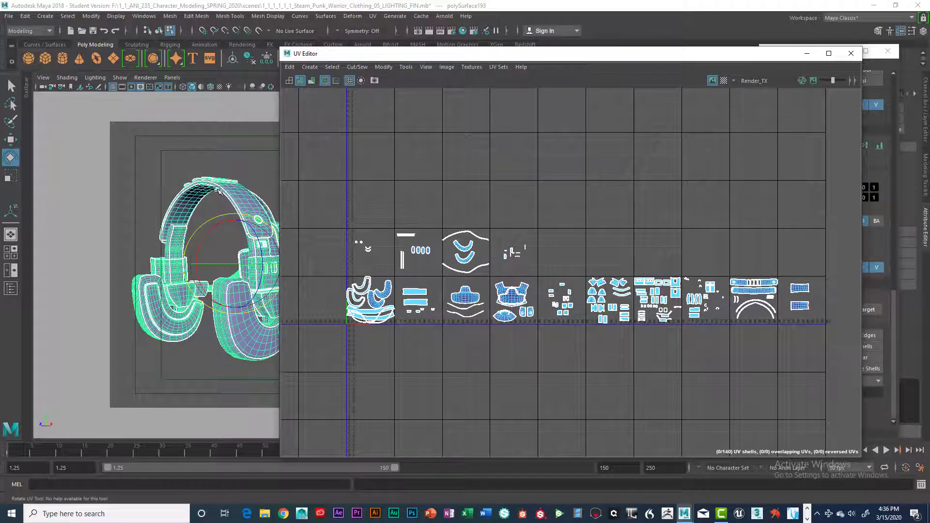
left_click(375, 80)
left_click_drag(588, 93, 536, 90)
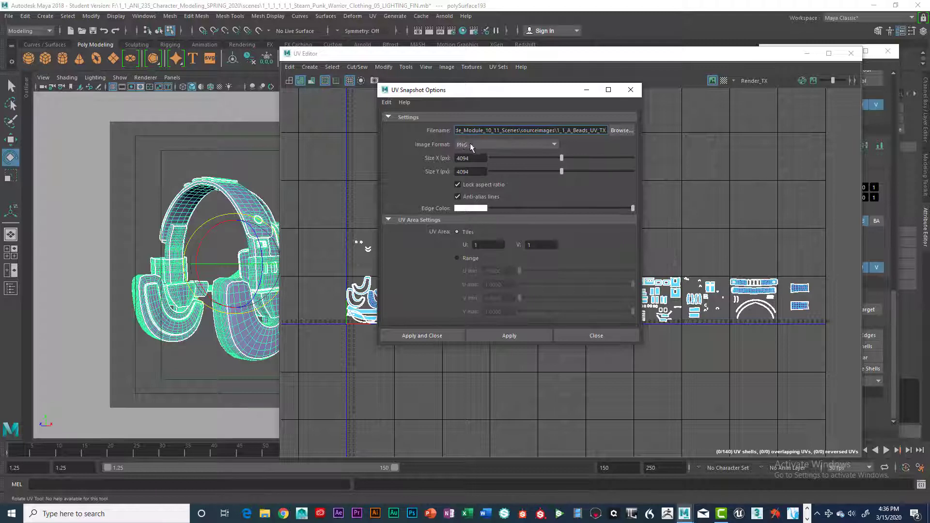
Set the UV snapshot to Targa format at 4096 by 4096 pixels and move the options clear of the UV tiles.
left_click(555, 146)
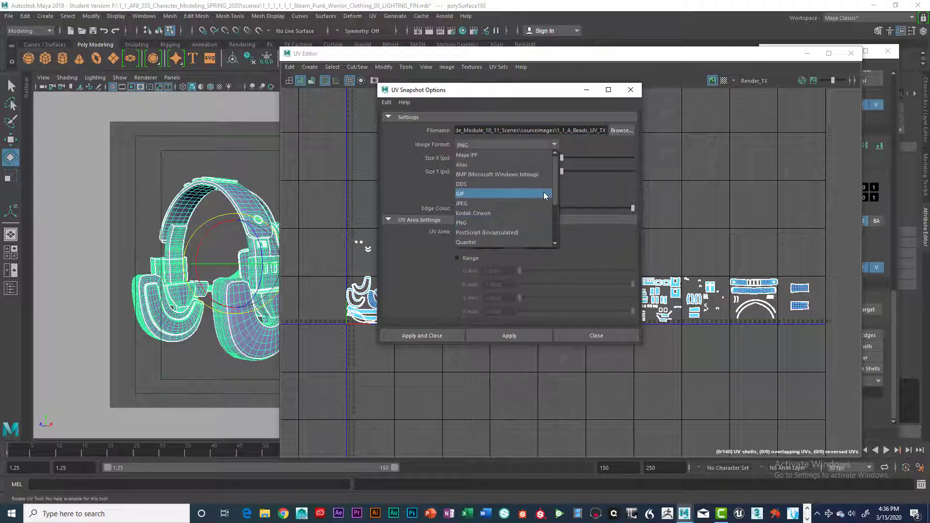
left_click_drag(553, 193, 559, 226)
left_click(476, 213)
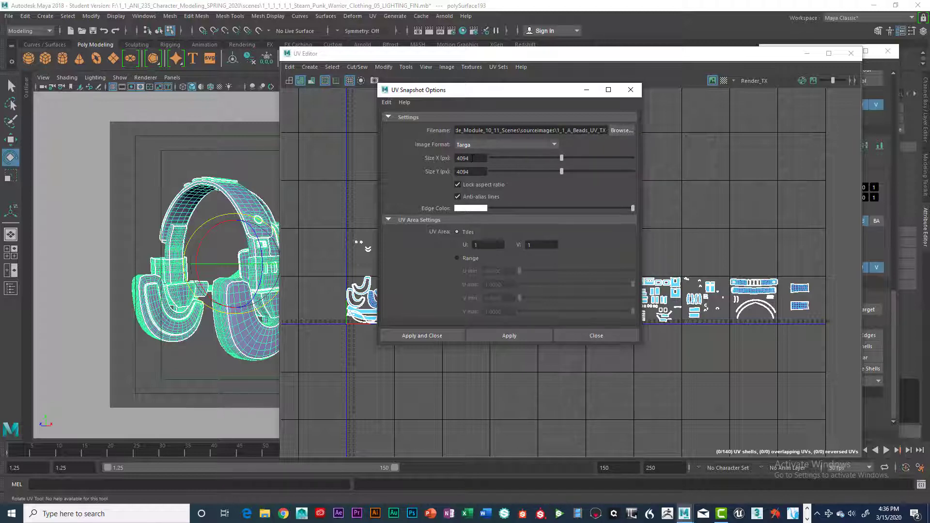
left_click_drag(472, 158, 455, 158)
type("4096")
key("Return")
left_click_drag(525, 93, 240, 106)
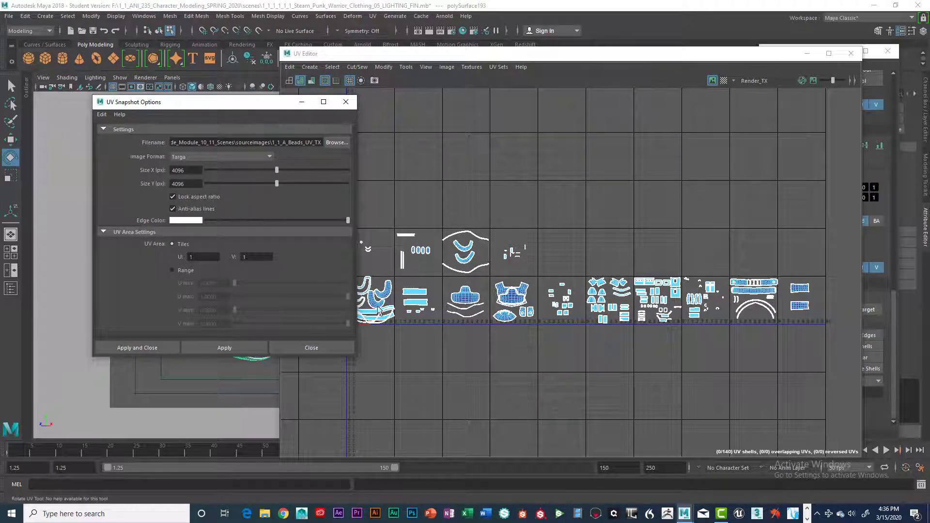
left_click_drag(264, 107, 213, 115)
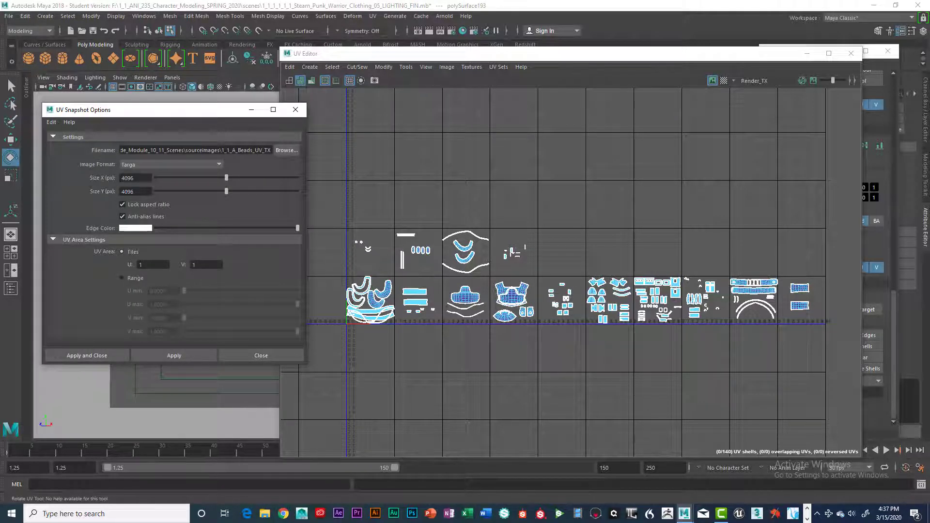
Set the snapshot's UV area to the tile at U 14, V 1.
double_click(140, 265)
type("4")
left_click(202, 265)
double_click(142, 264)
Save the UV snapshot as Headset_UV_TX in the current project's sourceimages folder.
left_click(282, 150)
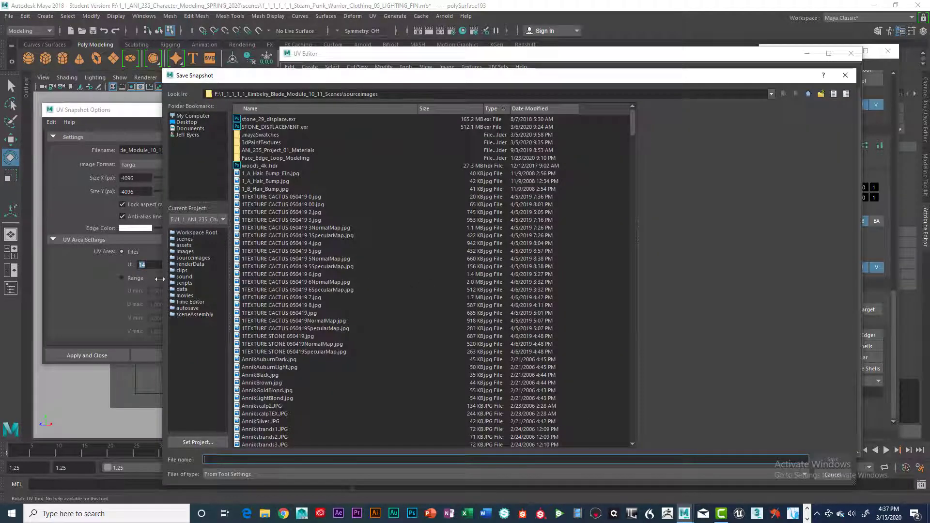
left_click(185, 259)
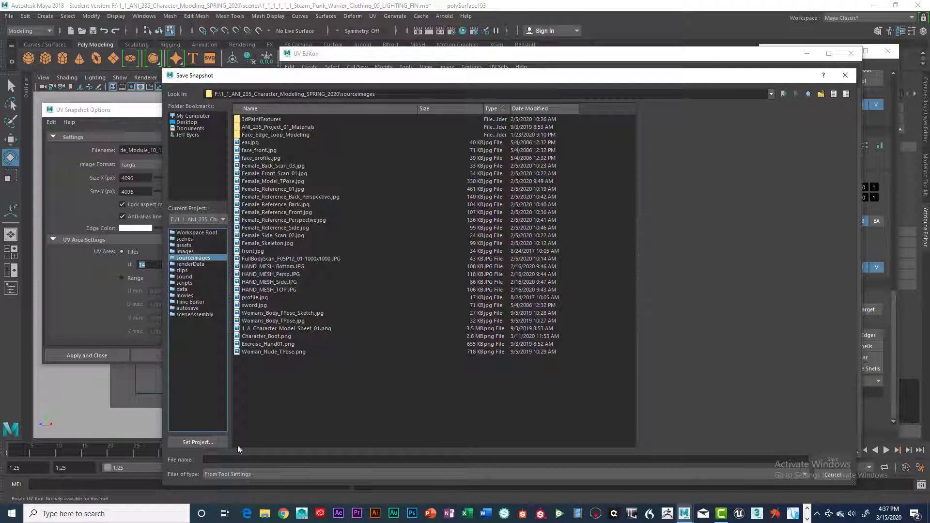
left_click_drag(331, 75, 393, 72)
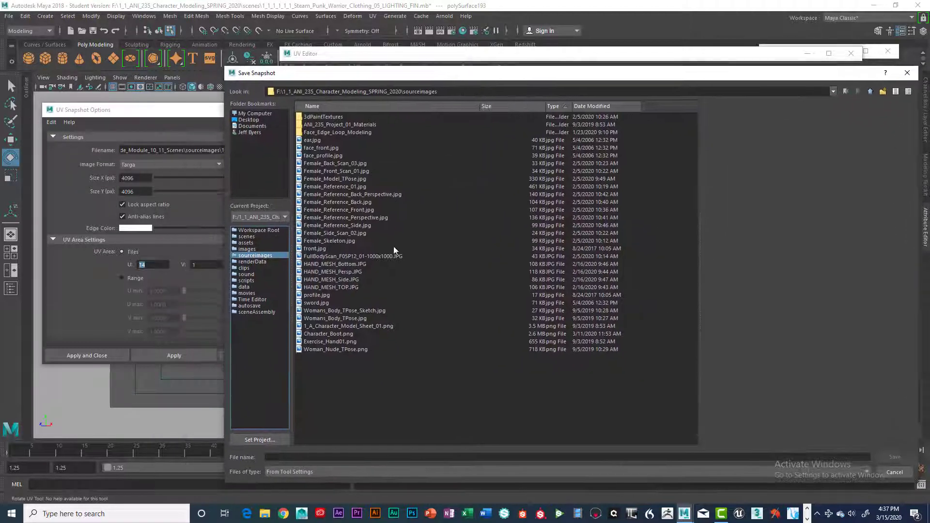
left_click(291, 457)
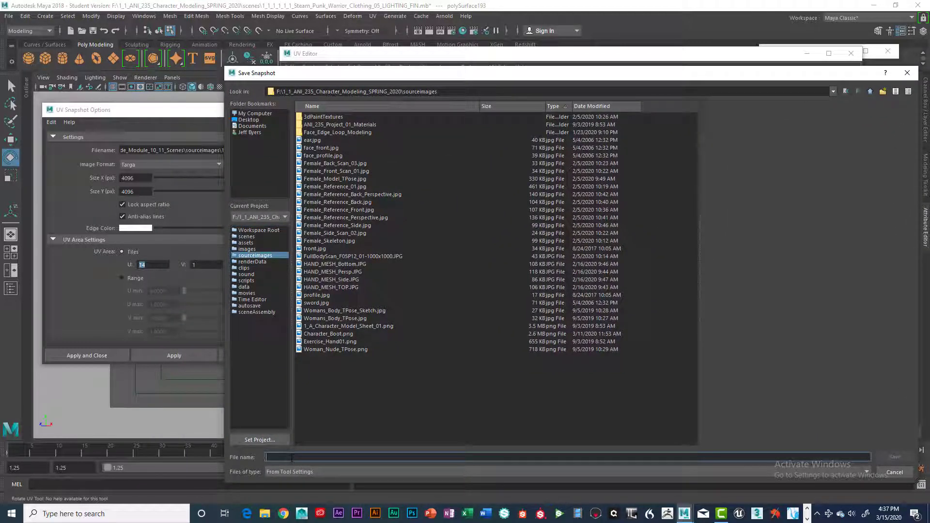
type("Headset_UV_TX")
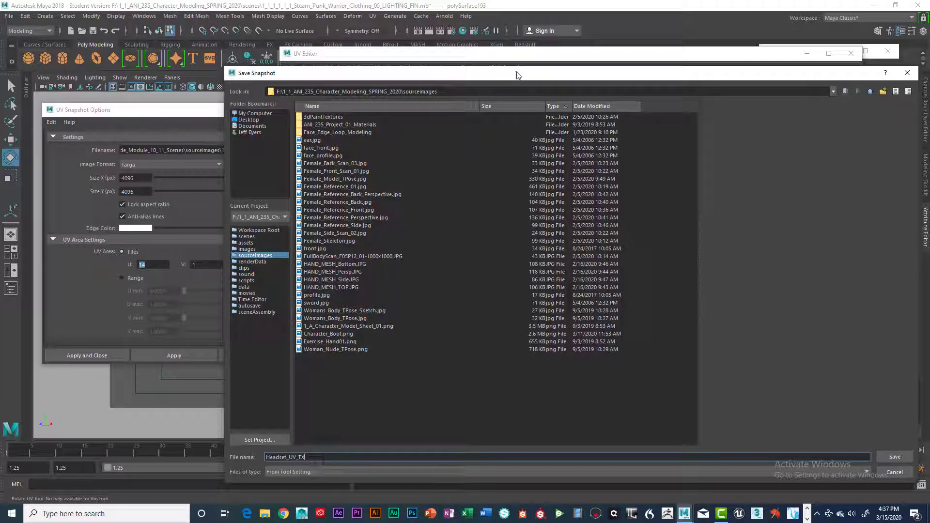
left_click_drag(472, 72, 378, 57)
left_click(799, 441)
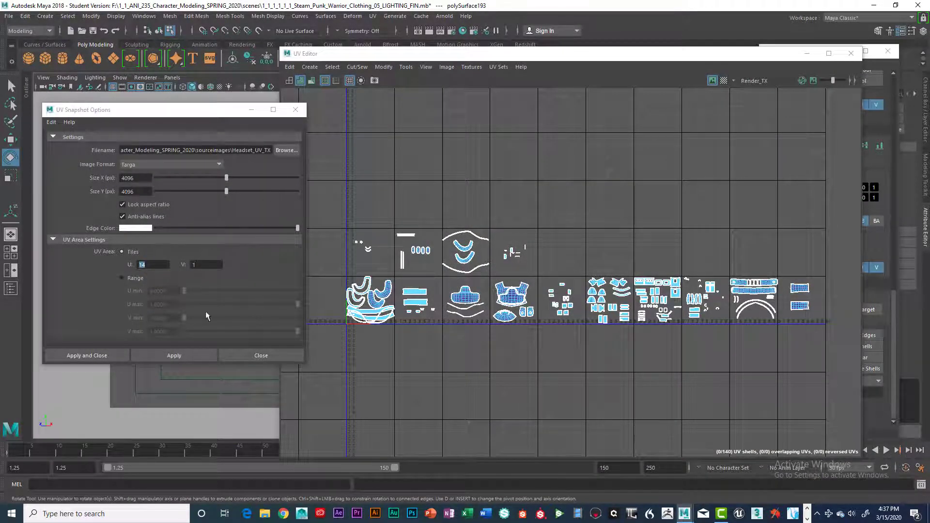
left_click(110, 356)
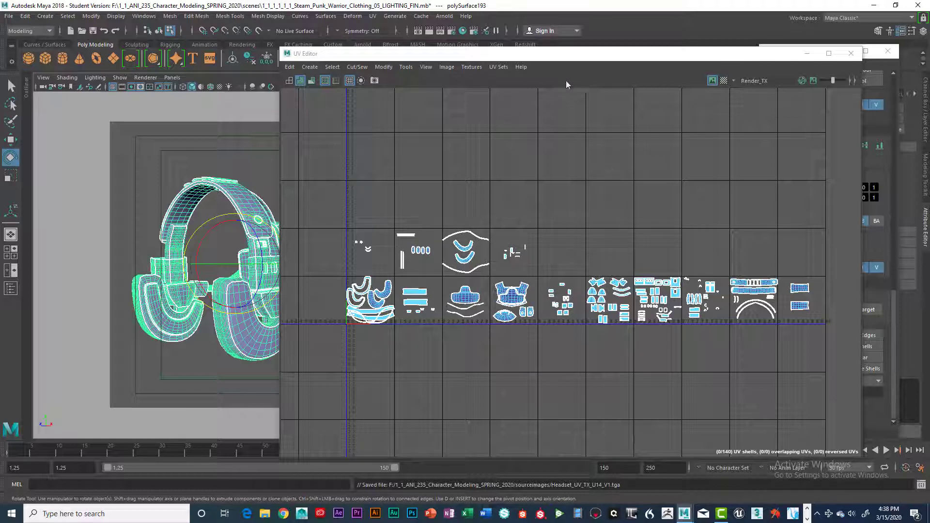
Minimize the UV Editor and turn off isolation of the headset to show the full character.
left_click_drag(589, 60, 547, 60)
left_click(809, 53)
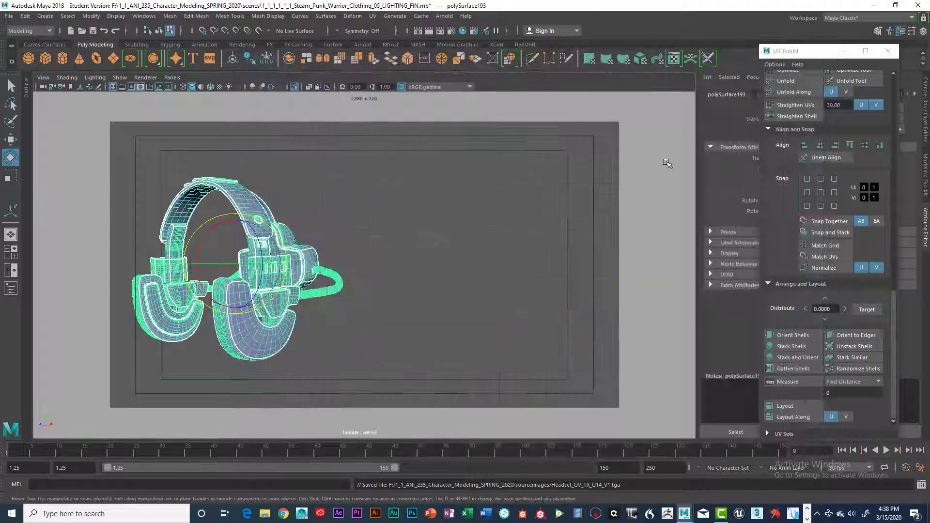
left_click_drag(405, 203, 449, 216, "alt")
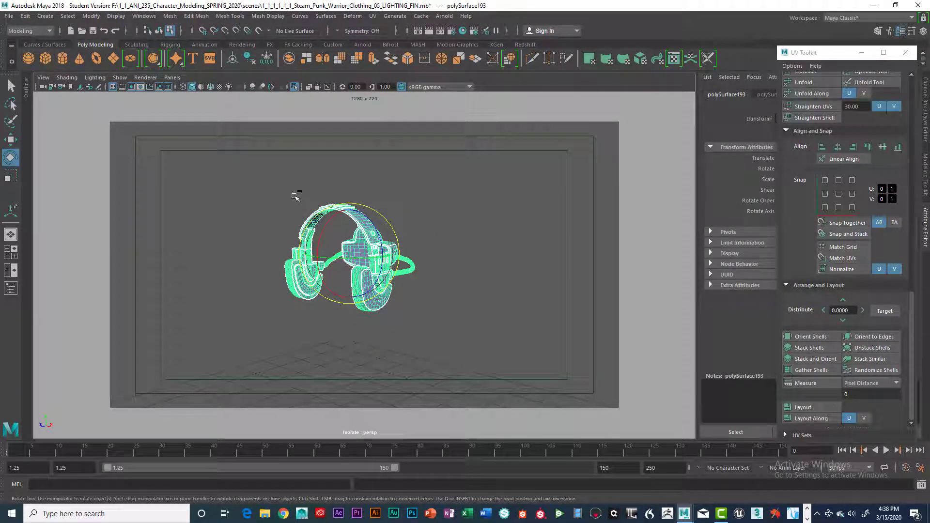
key("ctrl+1")
left_click_drag(328, 221, 353, 230, "alt")
scroll(435, 216, "up", 3)
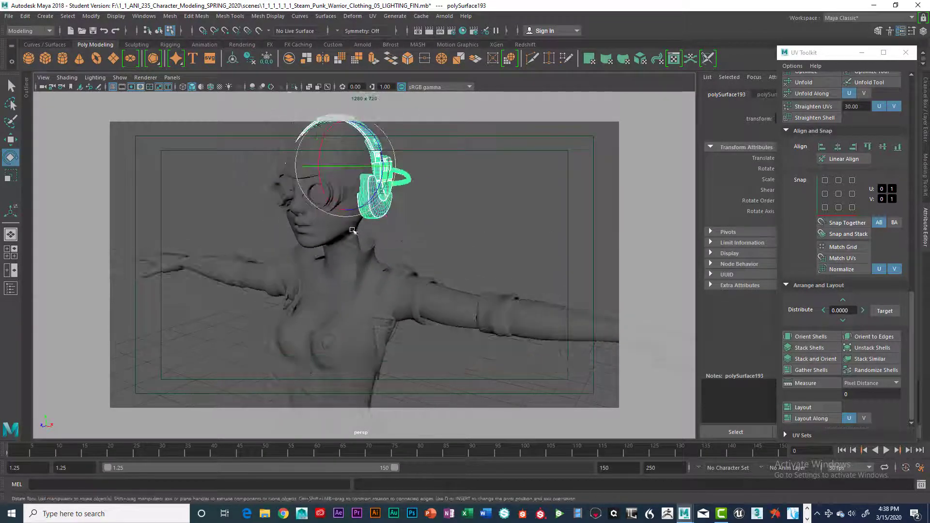
Select the high-collared vest on the character's torso.
right_click_drag(352, 231, 360, 229, "alt")
left_click_drag(426, 234, 375, 180, "alt")
left_click(372, 297)
scroll(409, 247, "down", 5)
right_click(351, 284)
left_click(341, 294)
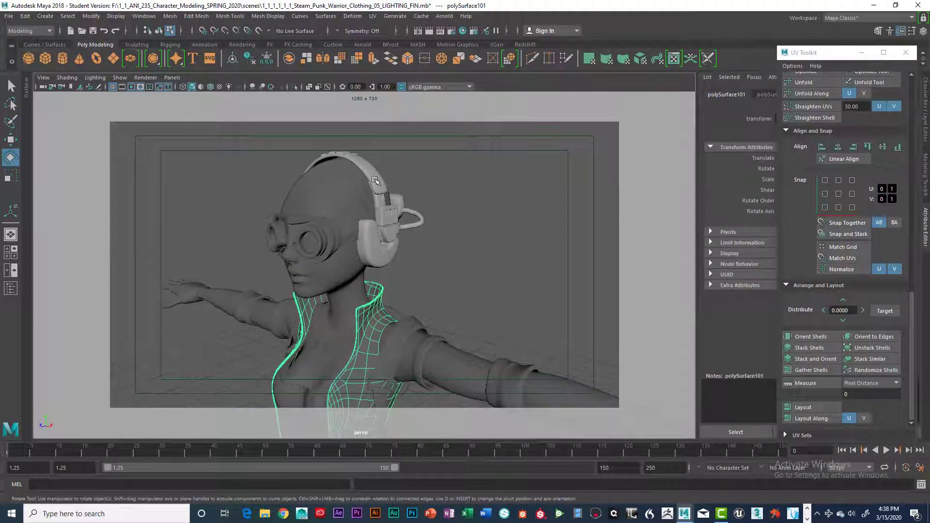
Select the headset on the character and examine it on the head from several angles.
left_click_drag(387, 222, 373, 183, "alt")
right_click(373, 183)
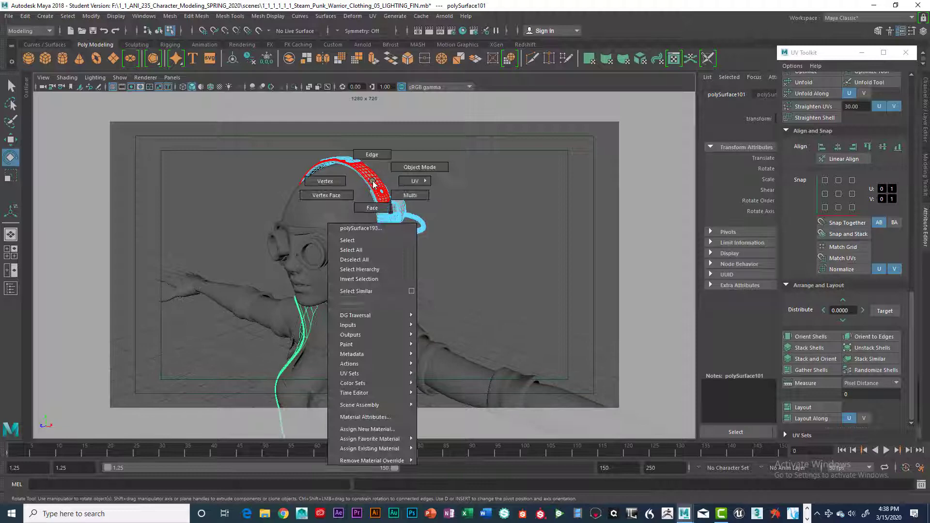
left_click(366, 234)
left_click_drag(445, 266, 372, 260, "alt")
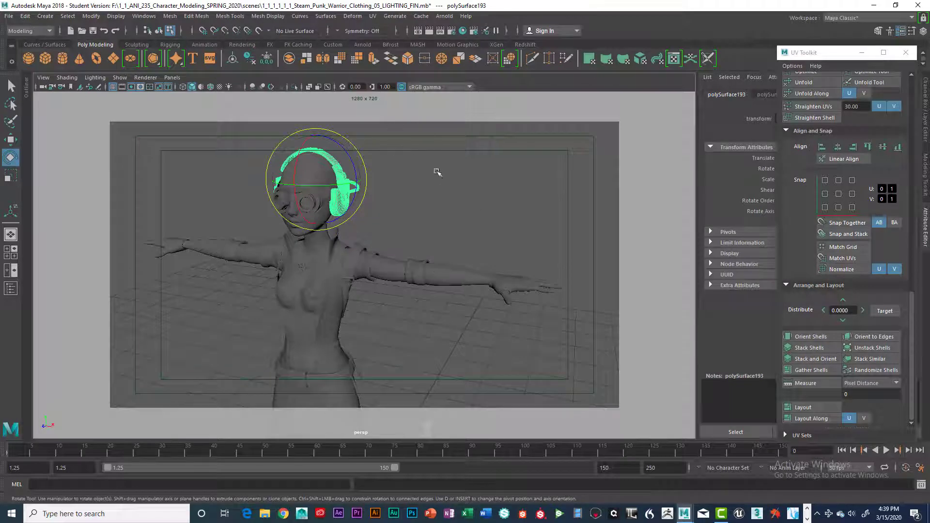
left_click_drag(437, 172, 504, 256, "alt")
right_click_drag(504, 256, 525, 250, "alt")
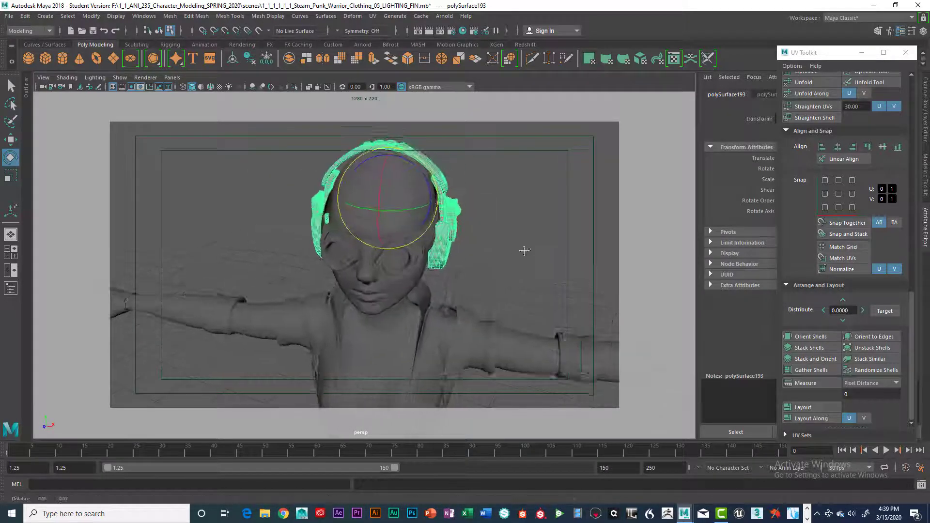
left_click_drag(524, 251, 383, 196, "alt")
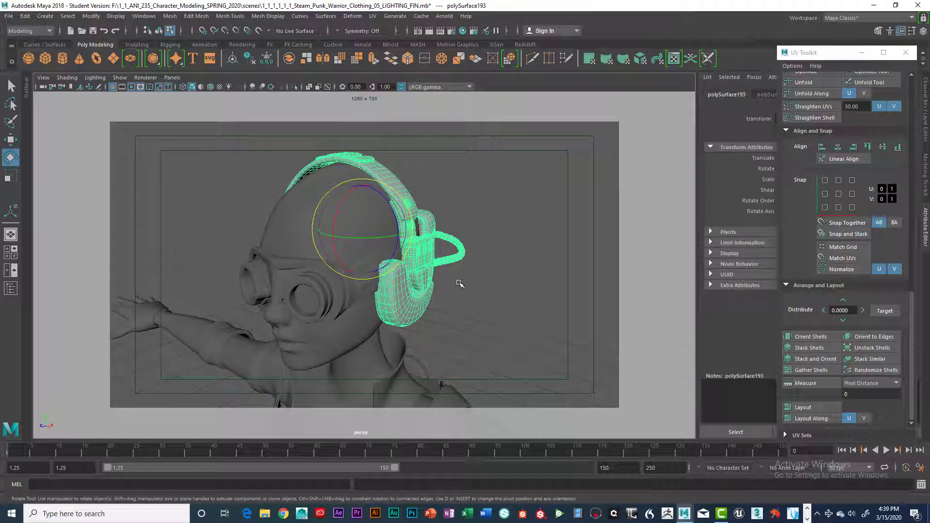
left_click_drag(472, 284, 461, 263, "alt")
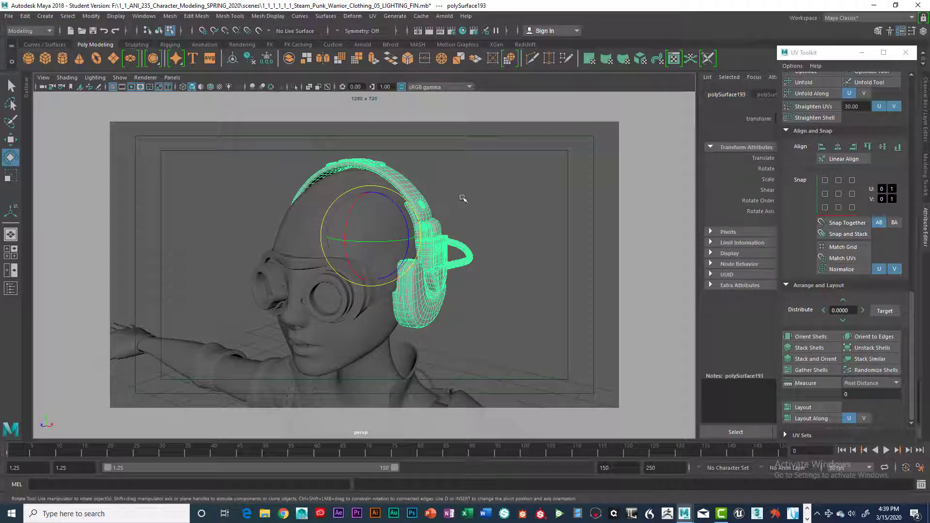